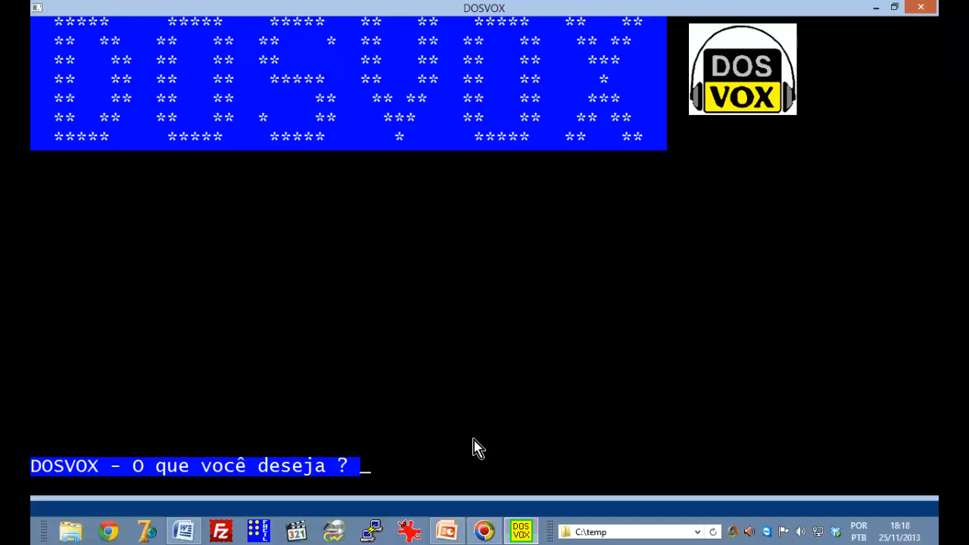
# Start Cartavox from the network and internet programs via C - Correio eletrônico
pyautogui.press('Down')
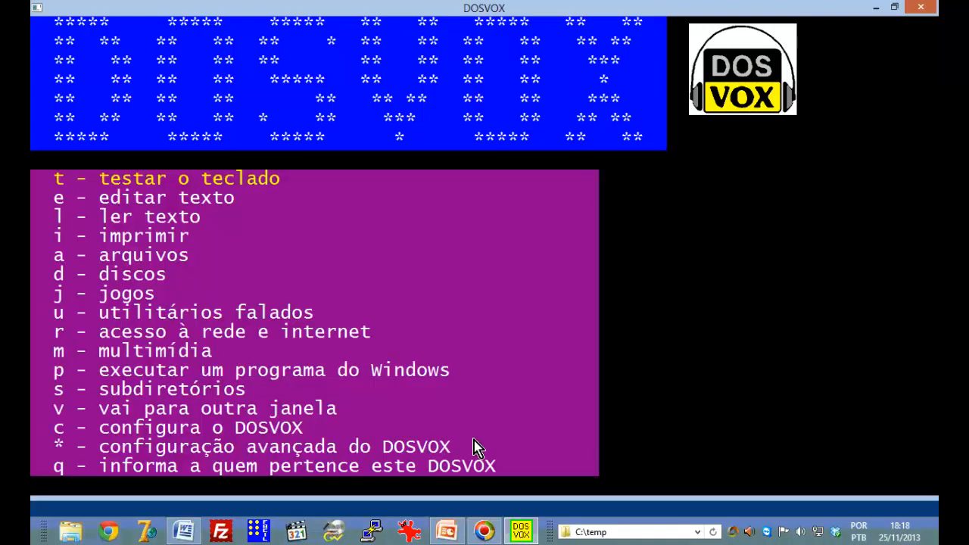
pyautogui.press('Down')
pyautogui.press('Down')
pyautogui.press('Down')
pyautogui.press('Down')
pyautogui.press('Down')
pyautogui.press('Down')
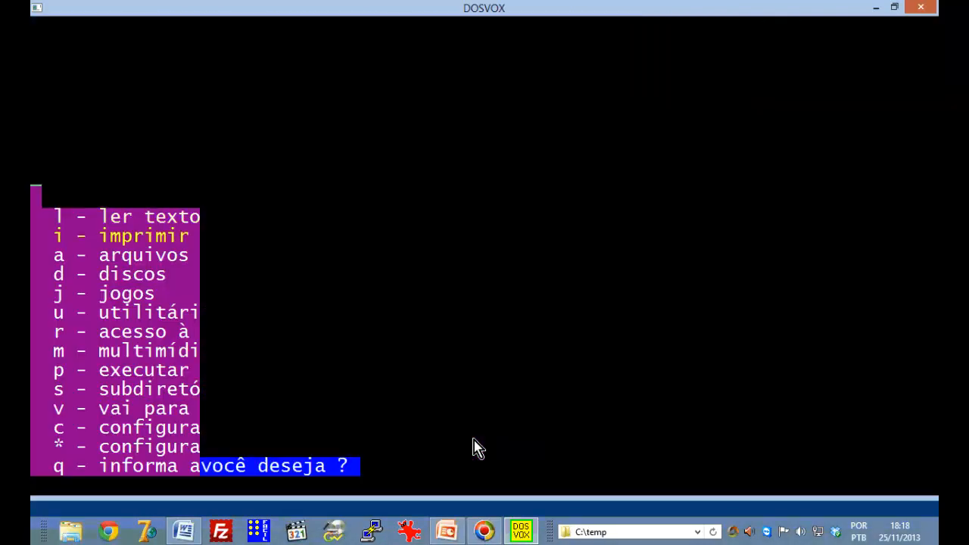
pyautogui.press('Down')
pyautogui.press('Down')
pyautogui.press('Down')
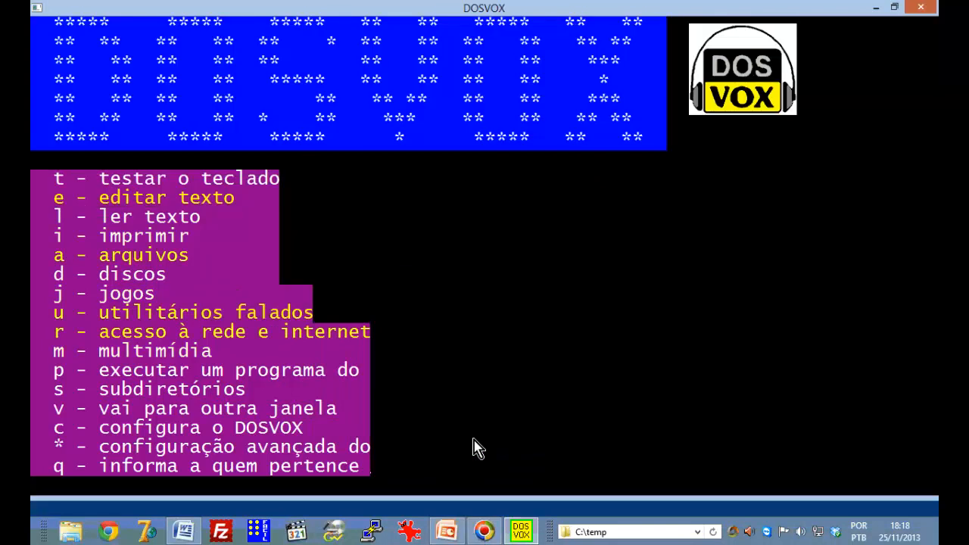
pyautogui.press('Return')
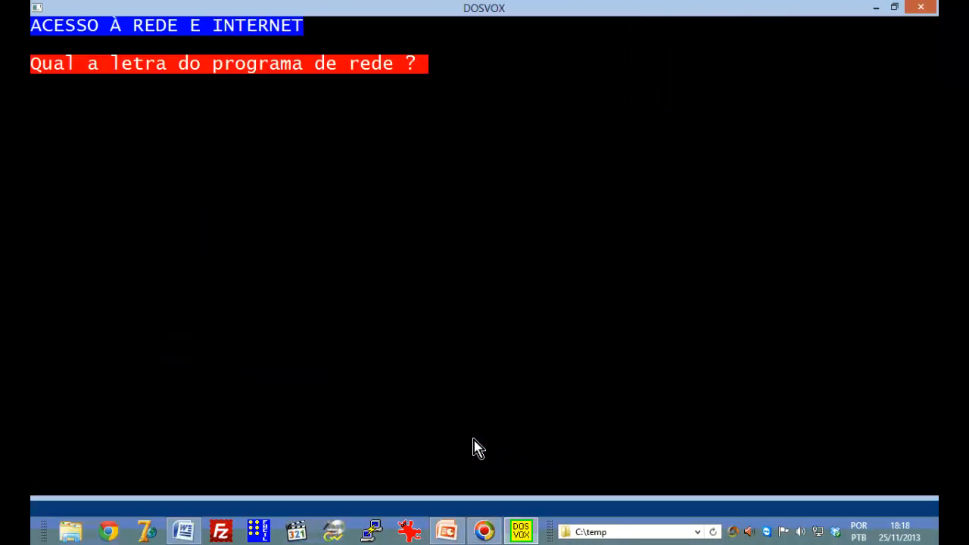
pyautogui.press('Down')
pyautogui.press('Down')
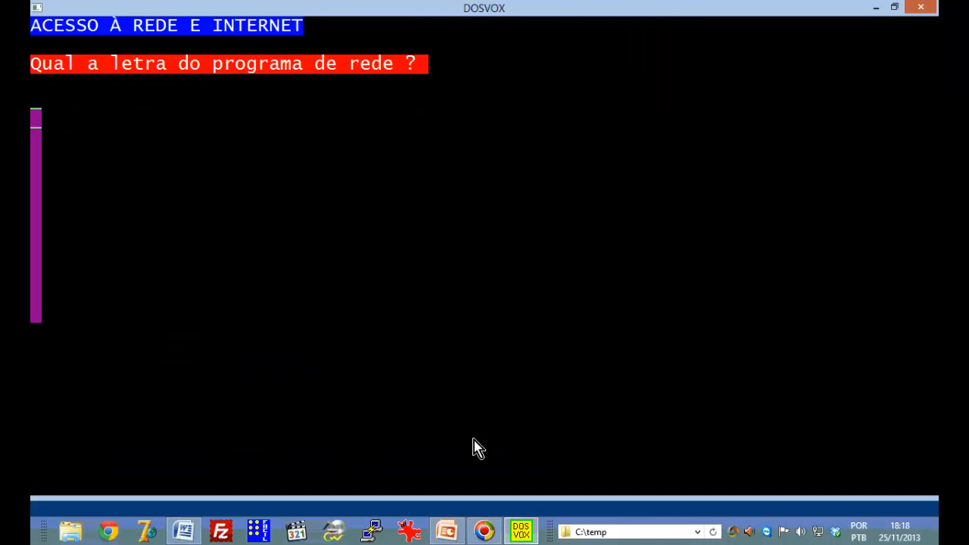
pyautogui.press('Return')
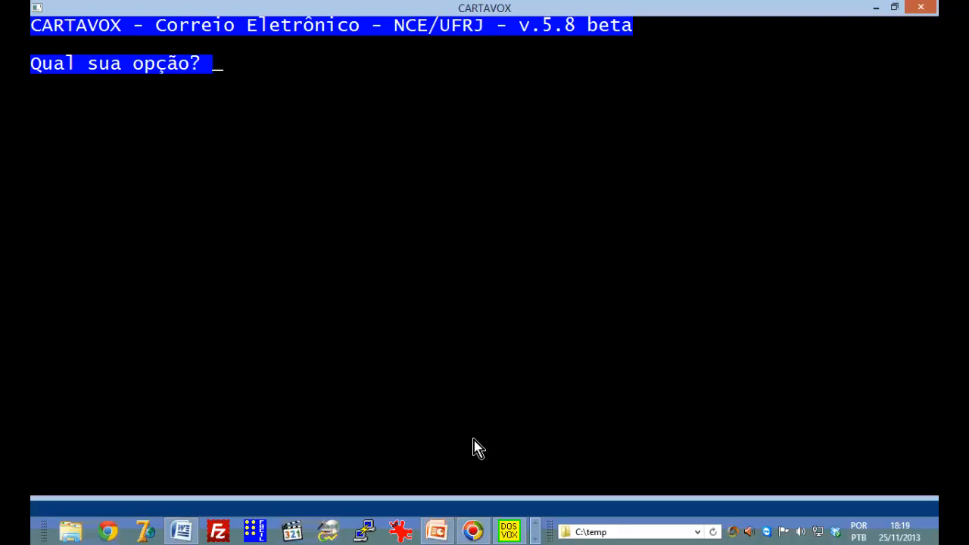
# Show the Cartavox options list and browse Enviar carta, Transmitir cartas escritas and Receber cartas do correio
pyautogui.press('Down')
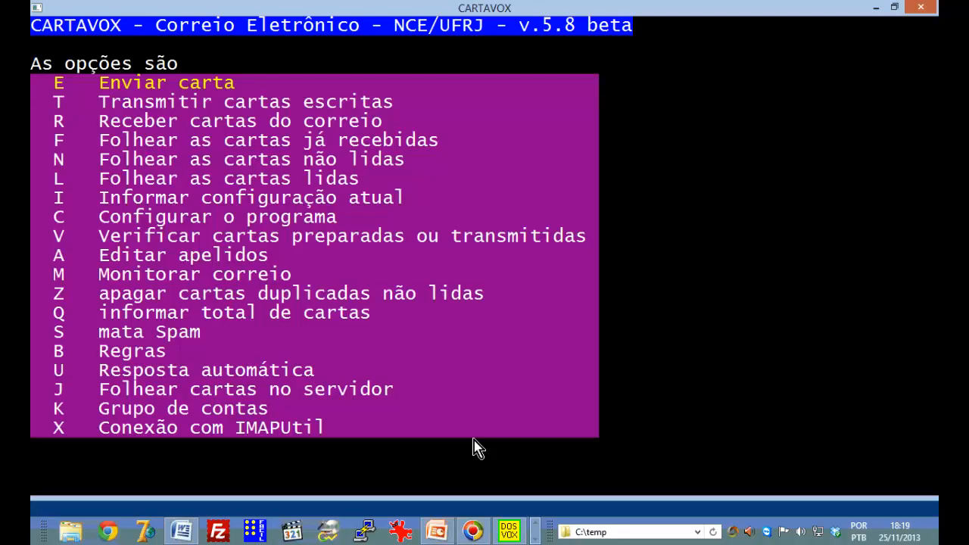
pyautogui.press('Escape')
pyautogui.press('Down')
pyautogui.press('Escape')
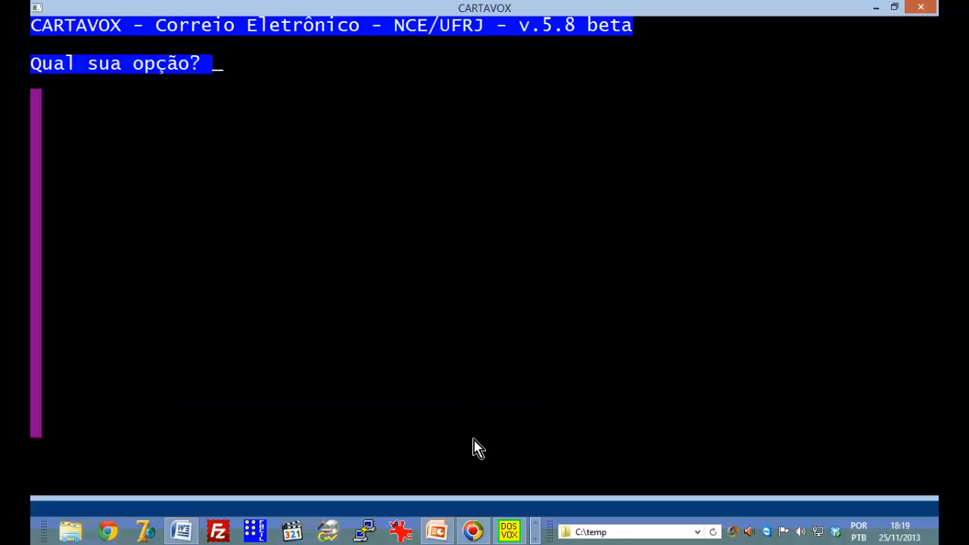
pyautogui.press('Down')
pyautogui.press('Down')
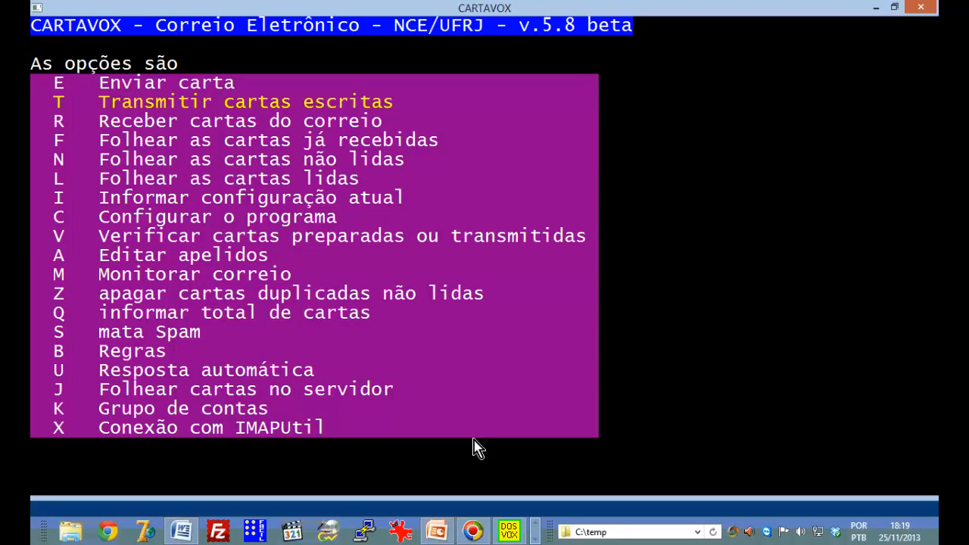
pyautogui.press('Up')
pyautogui.press('Down')
pyautogui.press('Up')
pyautogui.press('Down')
pyautogui.press('Down')
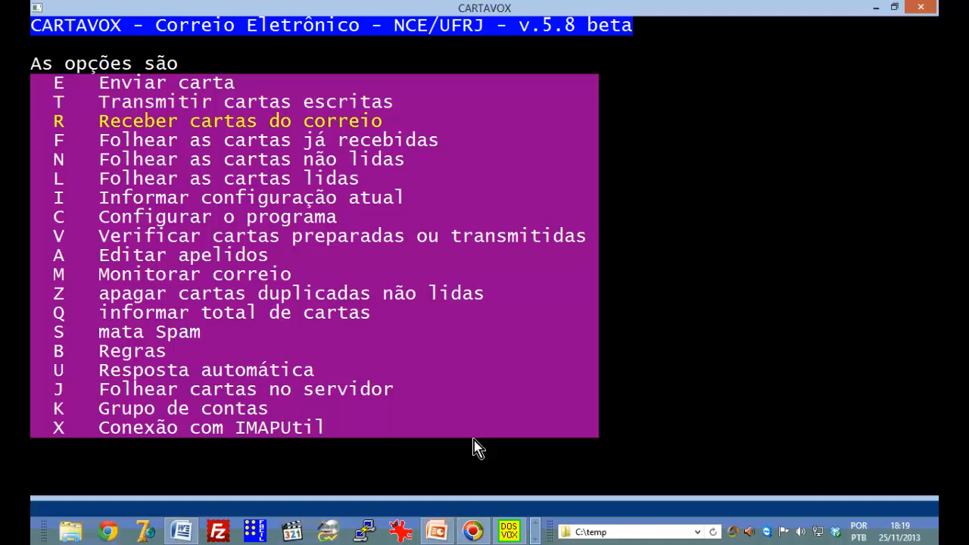
pyautogui.press('Up')
pyautogui.press('Down')
# Open C - Configurar o programa and bring up the options list with F1
pyautogui.press('c')
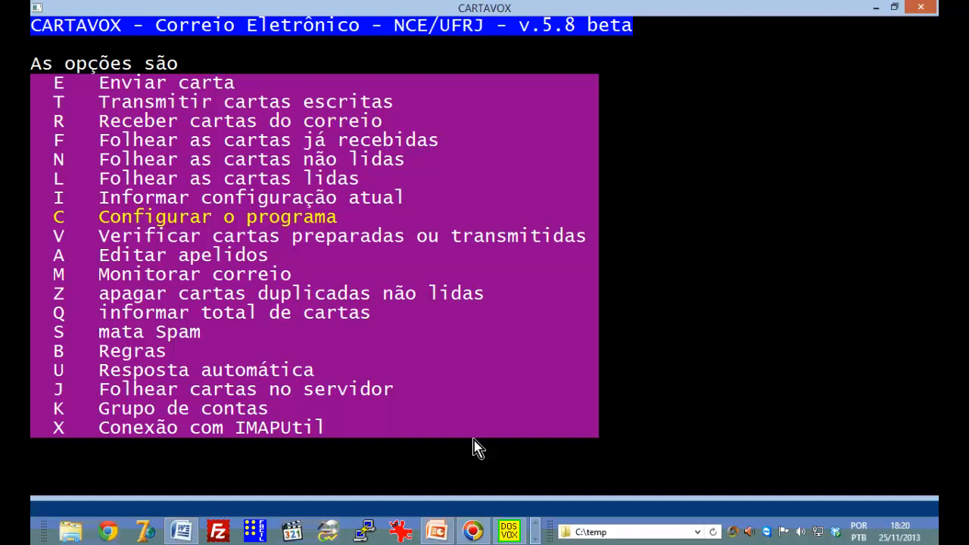
pyautogui.press('Return')
pyautogui.press('Escape')
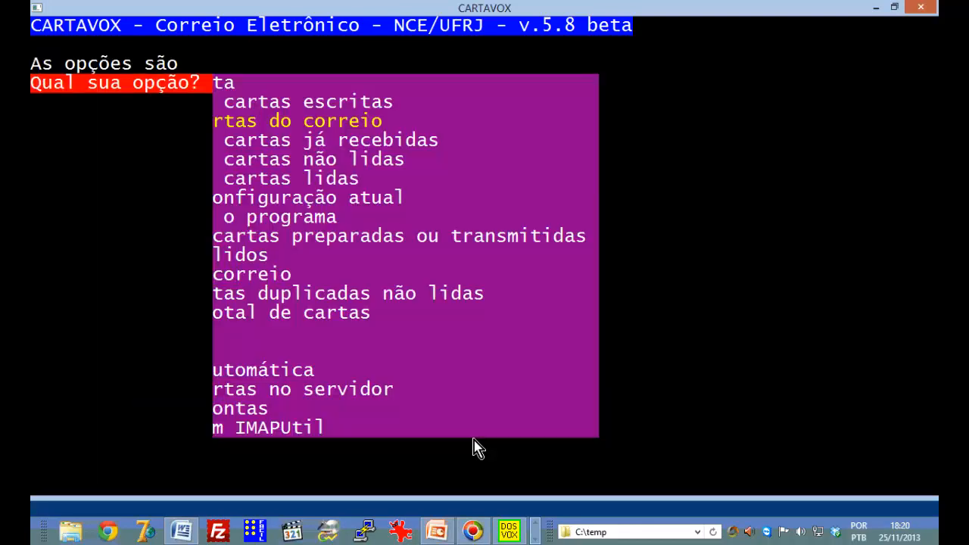
pyautogui.press('Escape')
pyautogui.press('F1')
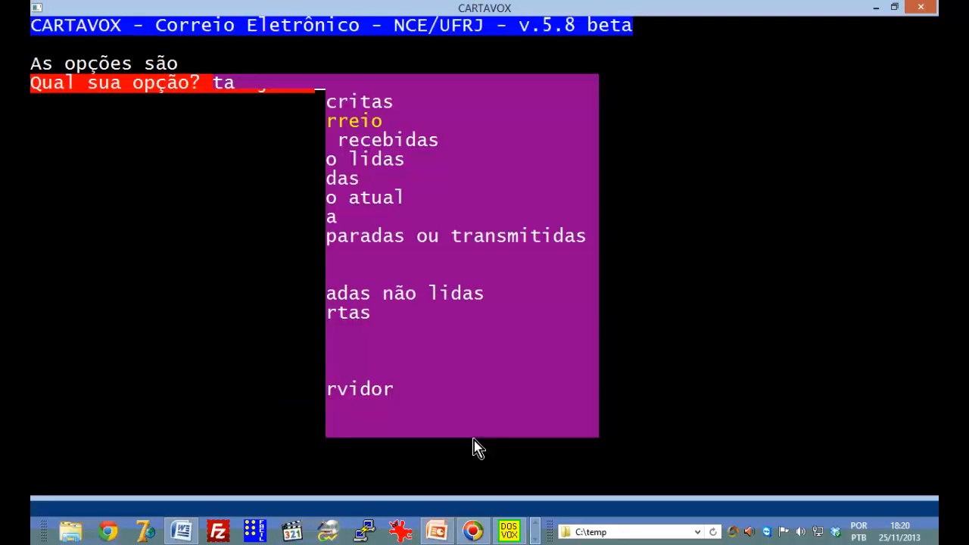
pyautogui.press('Return')
pyautogui.press('Escape')
pyautogui.press('F1')
pyautogui.press('Escape')
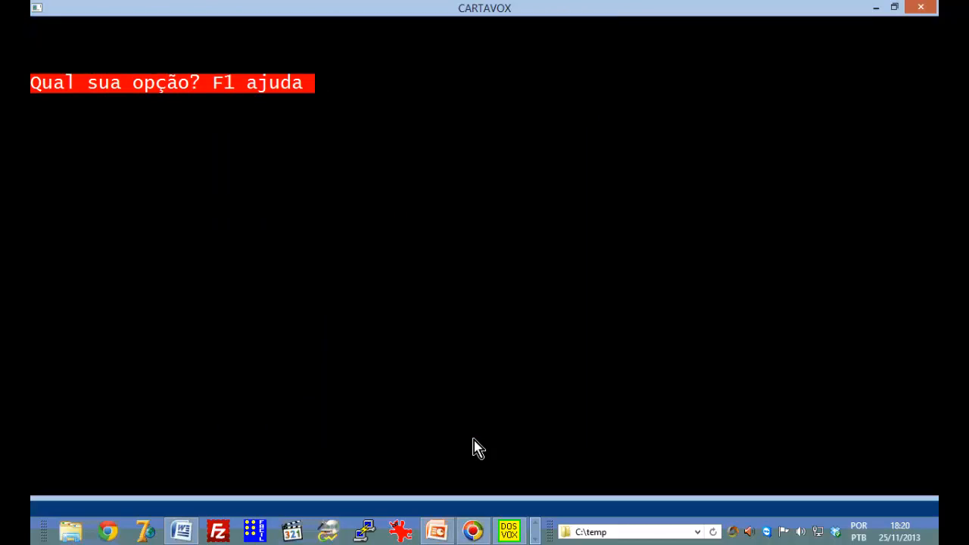
# At the configuration prompt, list the choices with F1 and start N - Nova configuração
pyautogui.press('c')
pyautogui.press('Escape')
pyautogui.press('c')
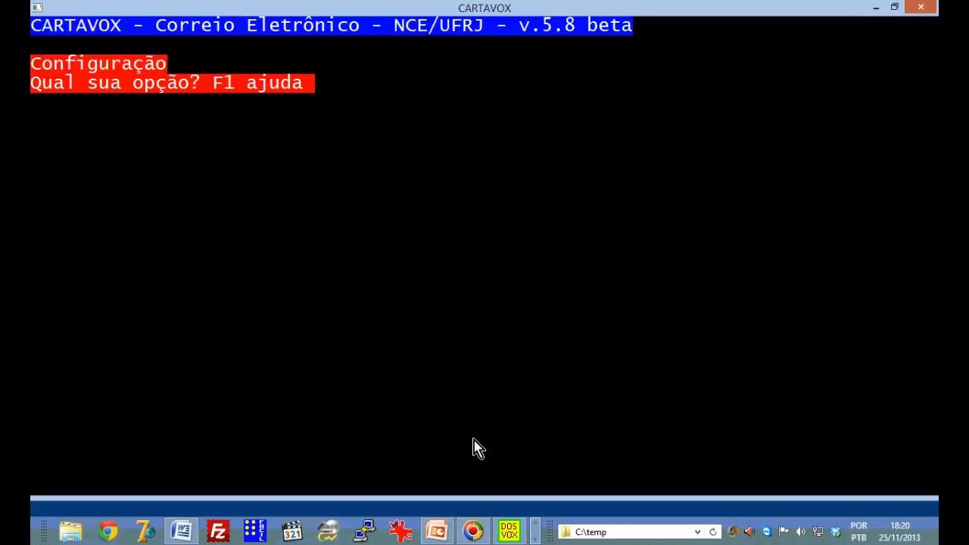
pyautogui.press('Escape')
pyautogui.press('c')
pyautogui.press('Escape')
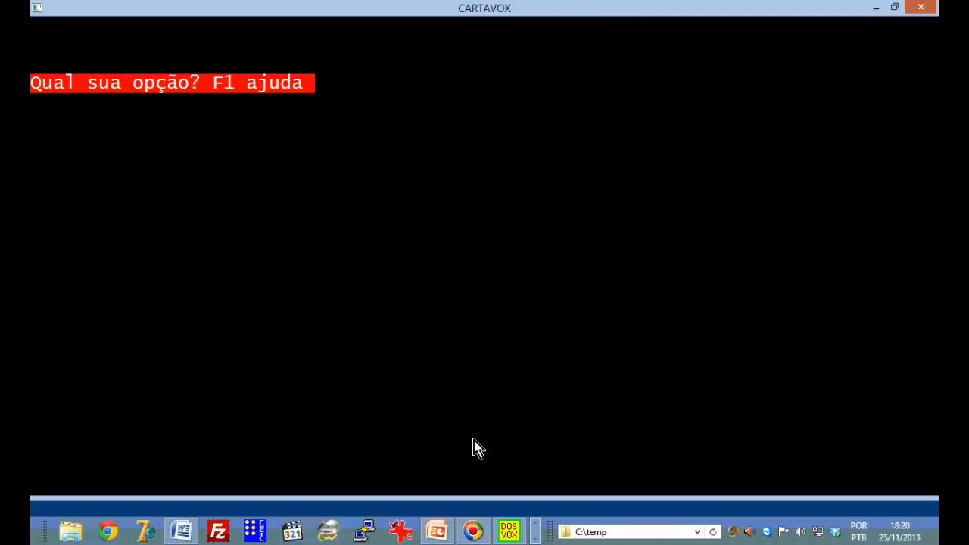
pyautogui.press('c')
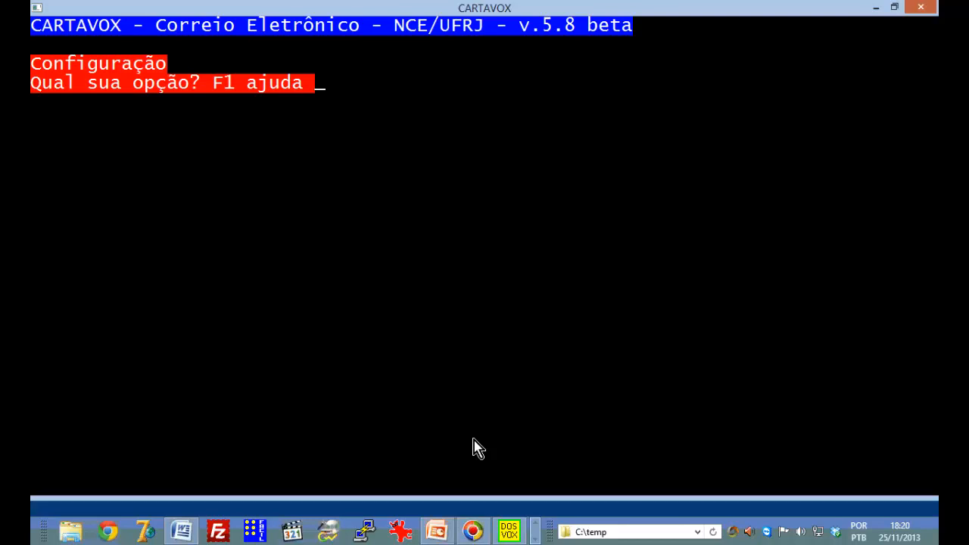
pyautogui.press('F1')
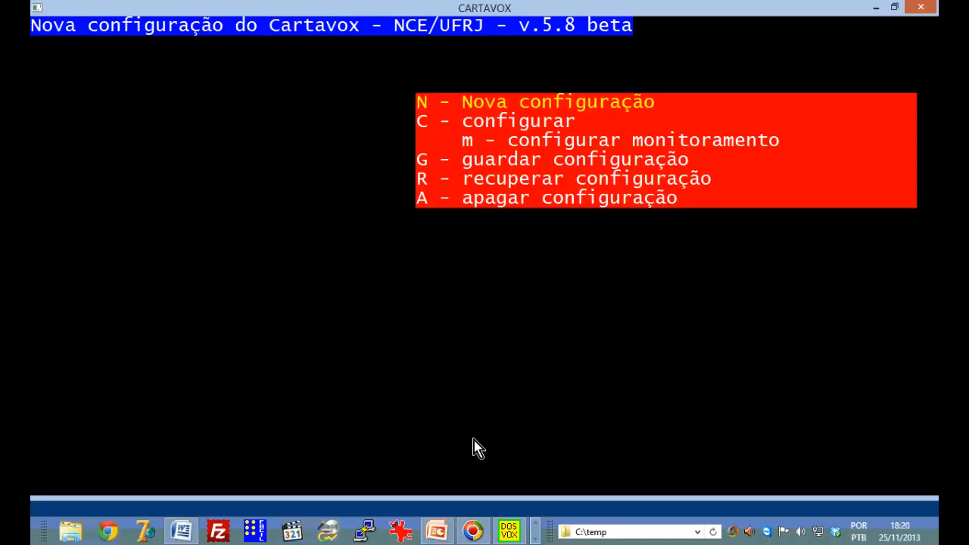
pyautogui.press('n')
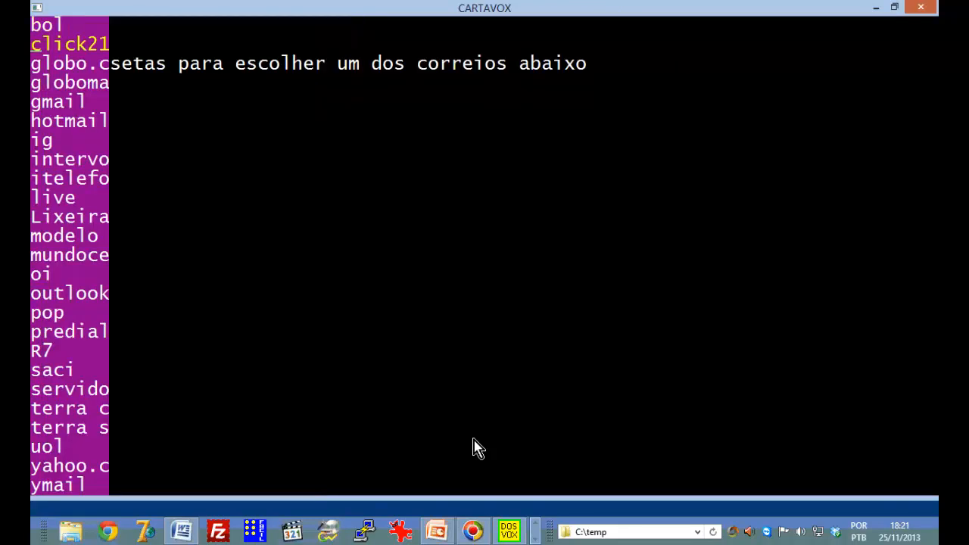
# Browse the mail-provider list around click21, globo.com and globomail.com
pyautogui.press('Down')
pyautogui.press('Down')
pyautogui.press('Down')
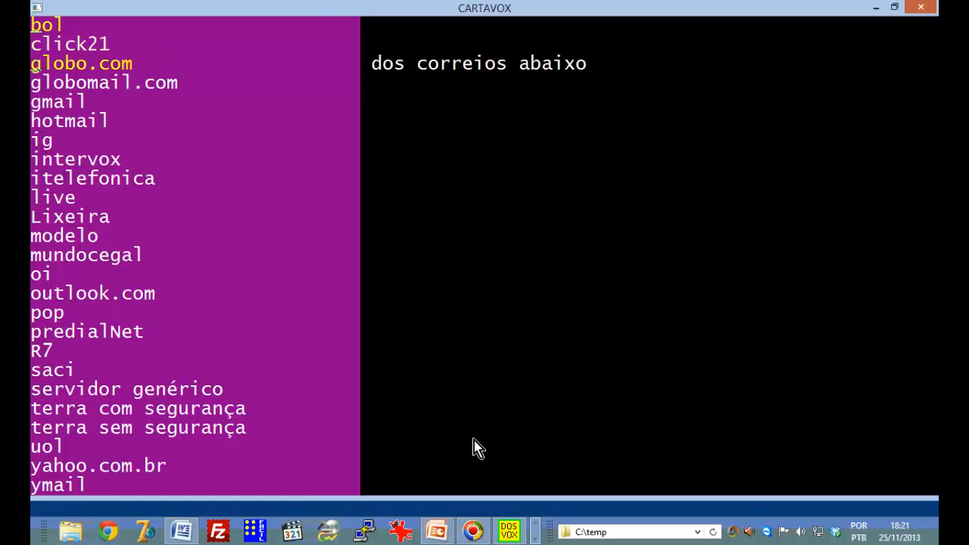
pyautogui.press('Up')
pyautogui.press('Down')
pyautogui.press('Up')
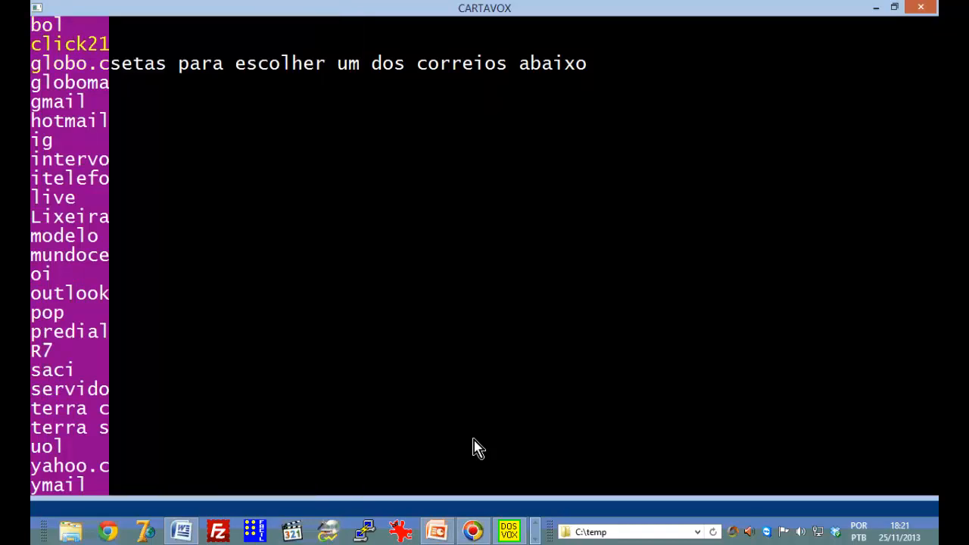
pyautogui.press('Down')
pyautogui.press('Up')
pyautogui.press('Down')
pyautogui.press('Down')
pyautogui.press('Up')
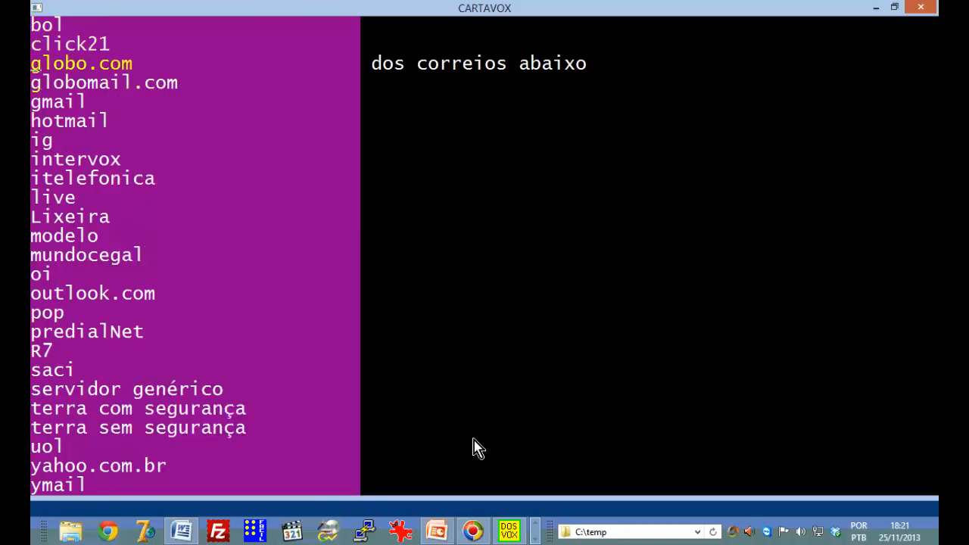
pyautogui.press('Down')
pyautogui.press('Up')
pyautogui.press('Down')
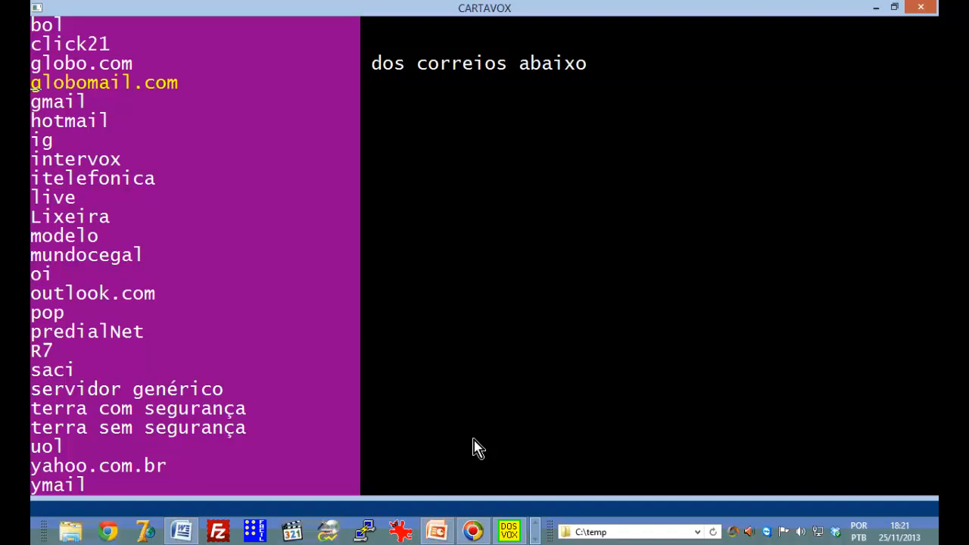
# Select gmail as the mail provider for the new configuration
pyautogui.press('Down')
pyautogui.press('Up')
pyautogui.press('Down')
pyautogui.press('Up')
pyautogui.press('Down')
pyautogui.press('Return')
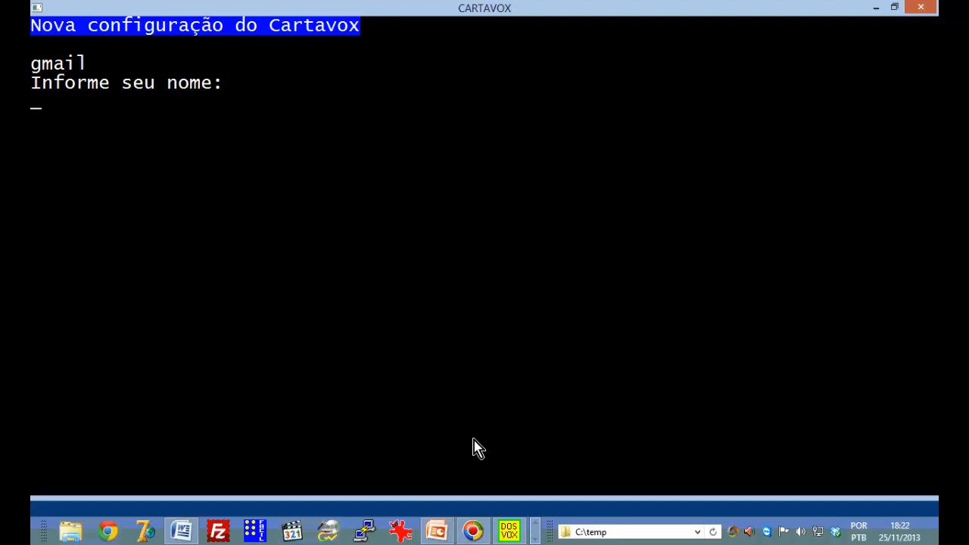
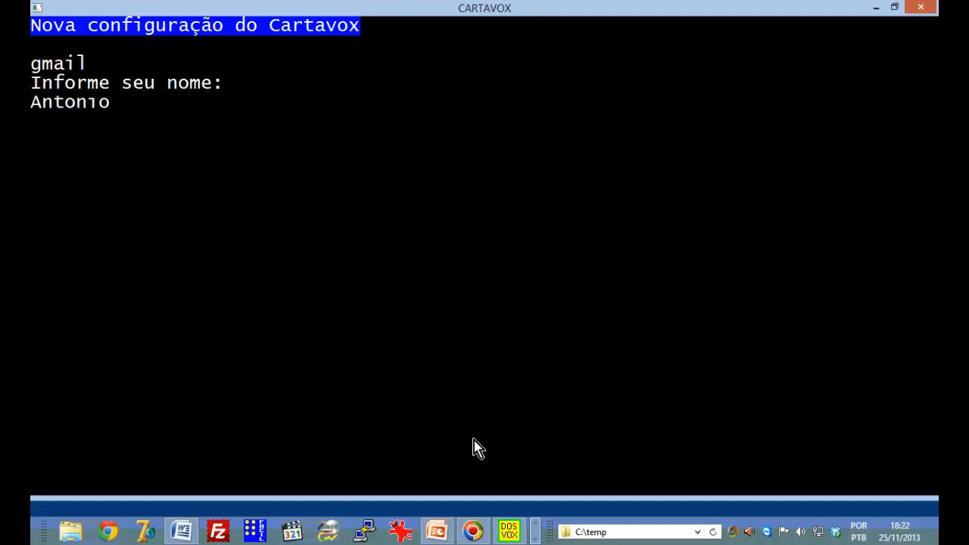
# Enter the user's full name and their Gmail address in the new configuration
pyautogui.write('e')
pyautogui.press('BackSpace')
pyautogui.press('Return')
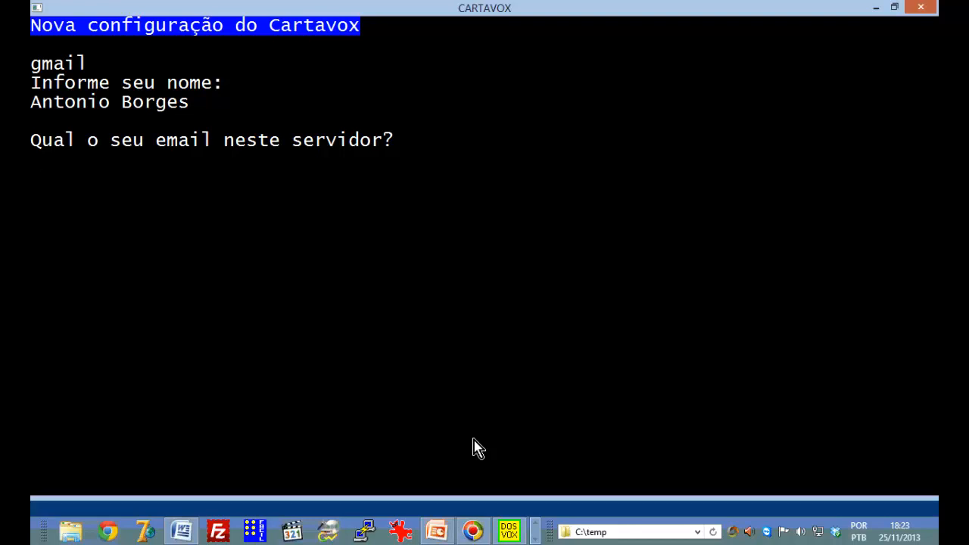
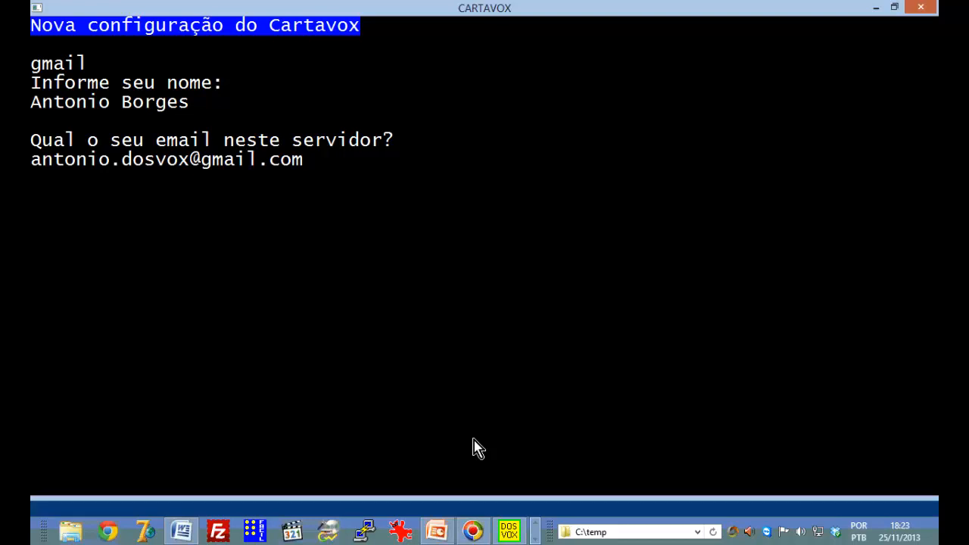
pyautogui.press('Return')
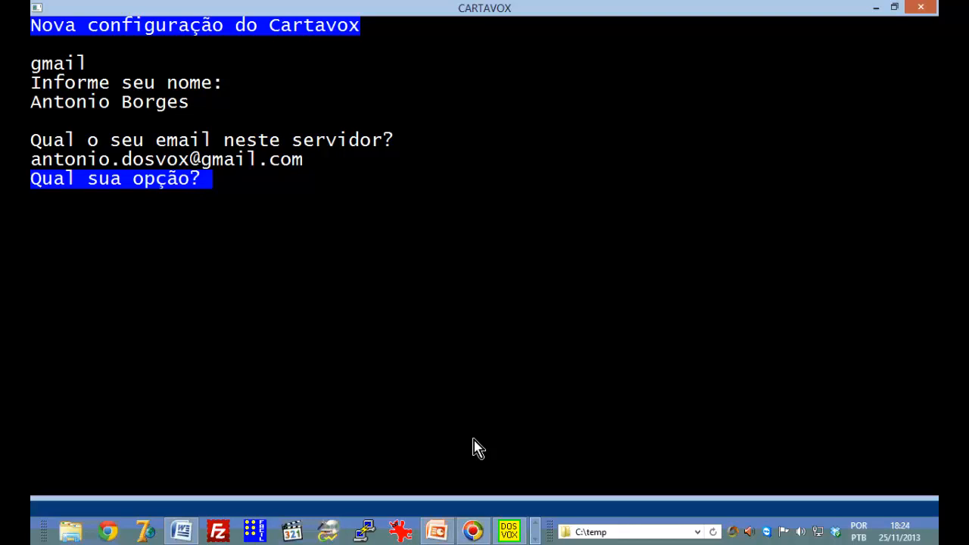
# Display the Cartavox main menu, Enviar carta through Conexão com IMAPUtil
pyautogui.press('Down')
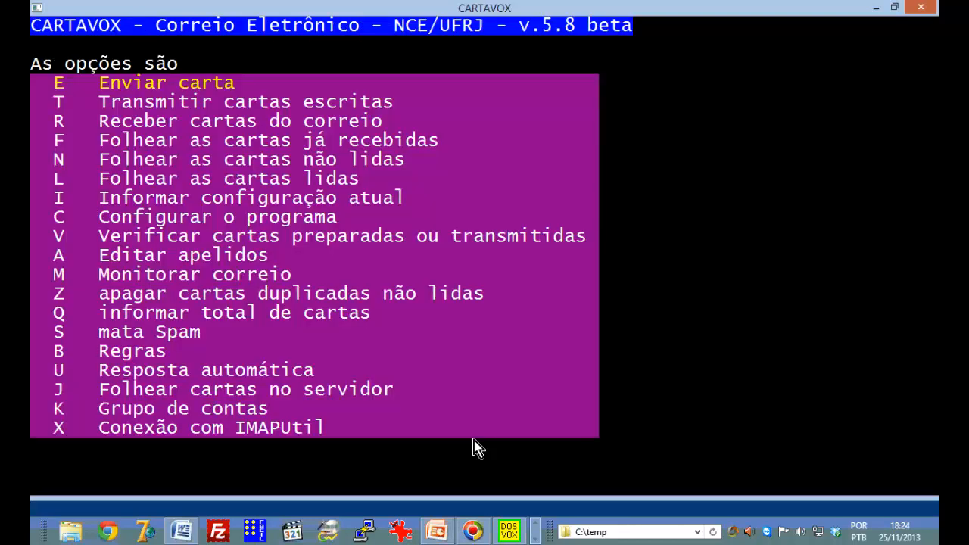
pyautogui.press('Escape')
pyautogui.press('Down')
pyautogui.press('Escape')
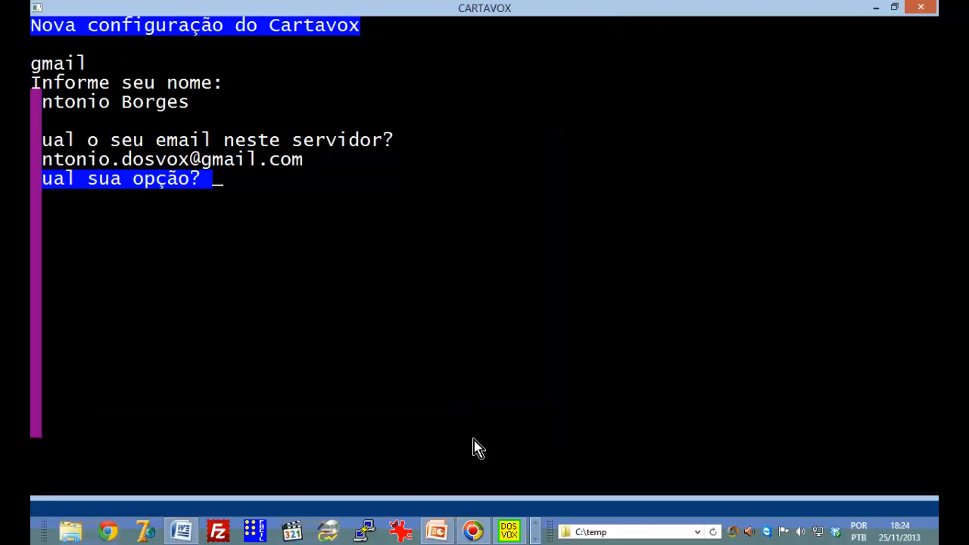
pyautogui.press('Down')
pyautogui.press('Escape')
pyautogui.press('Down')
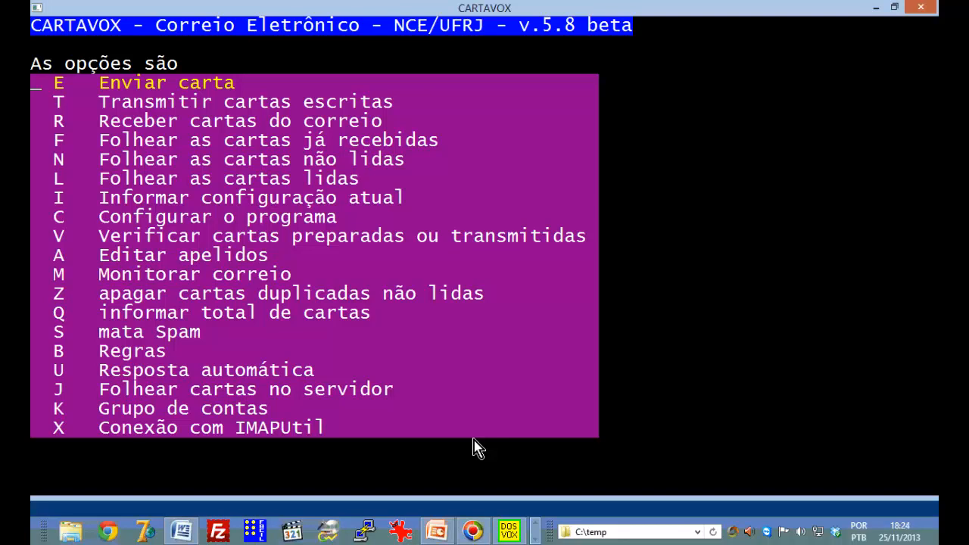
# Open C - Configurar o programa and choose to configure the current account
pyautogui.press('c')
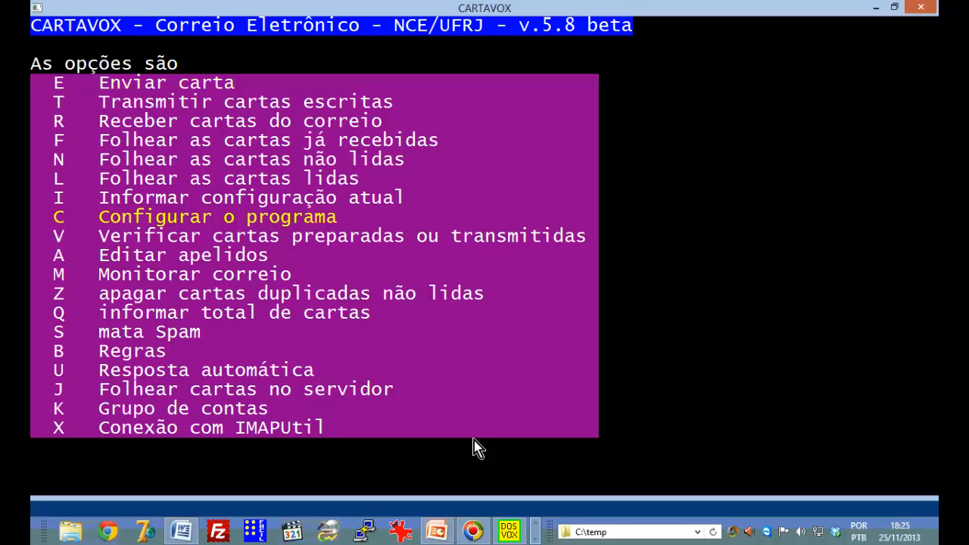
pyautogui.press('Return')
pyautogui.press('Escape')
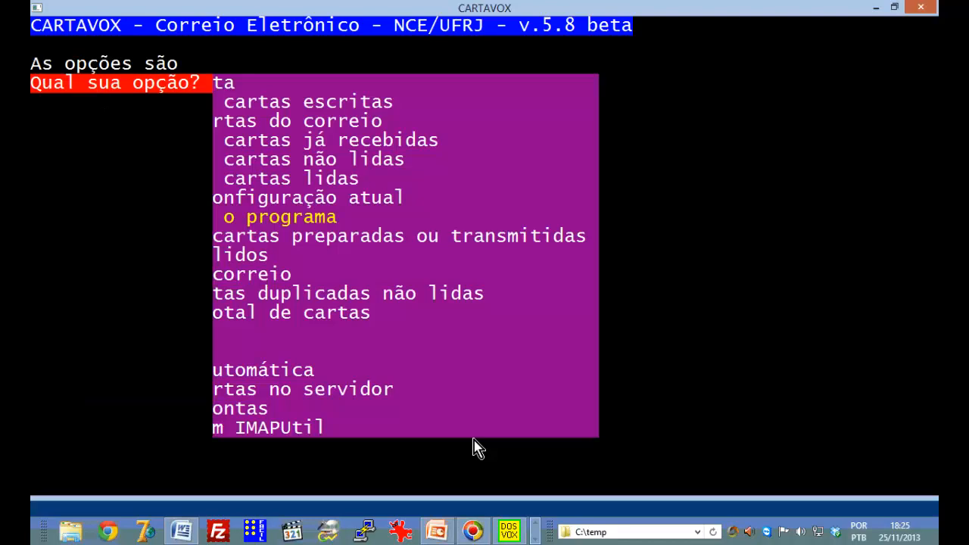
pyautogui.press('Return')
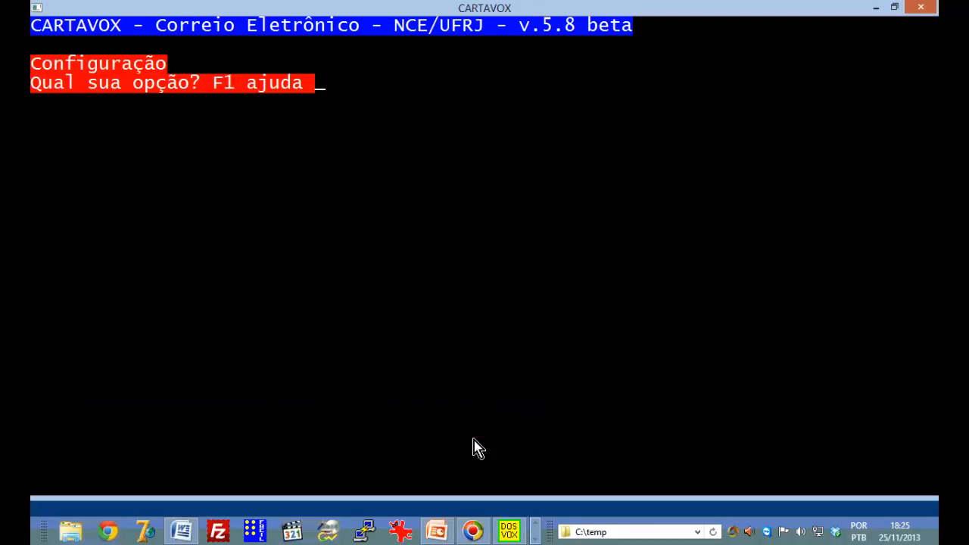
pyautogui.press('Escape')
pyautogui.press('Return')
pyautogui.press('Down')
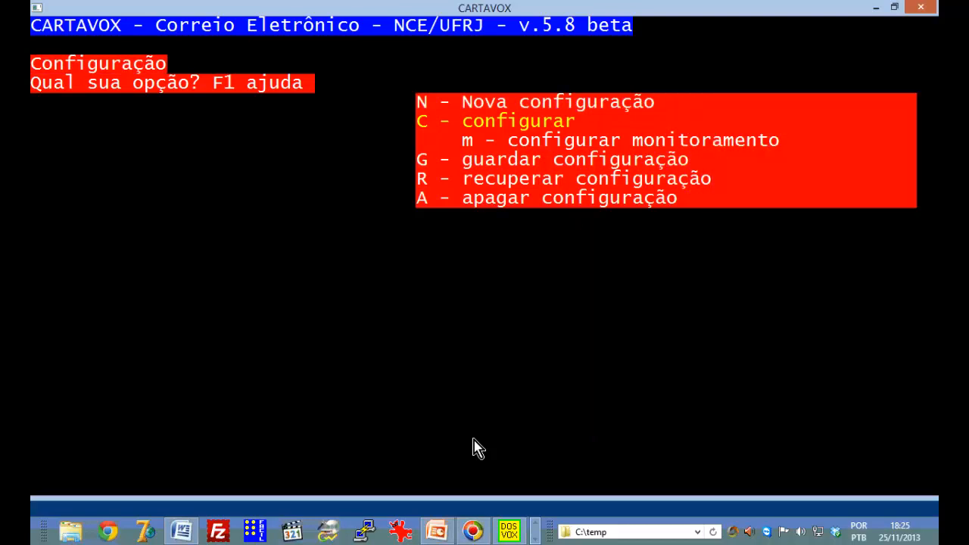
pyautogui.press('Escape')
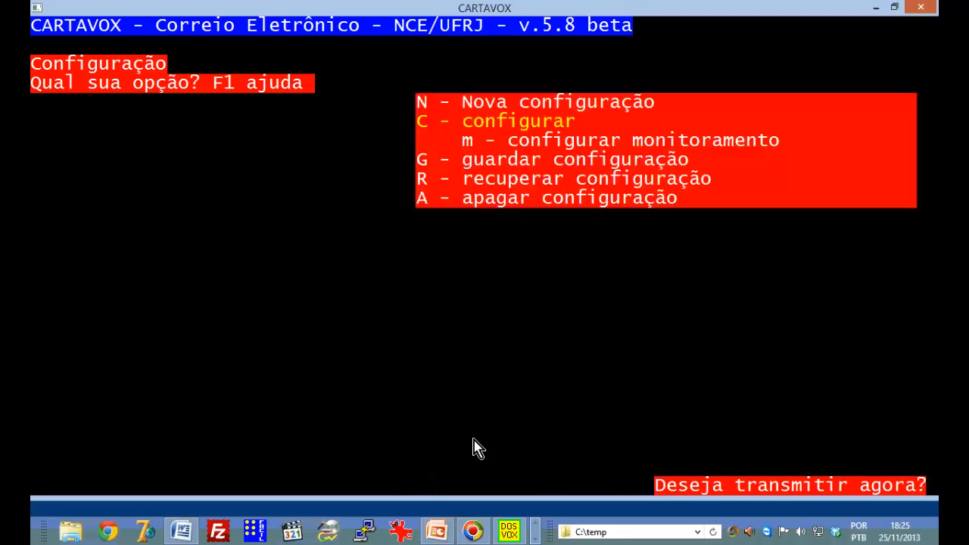
# Decline transmitting now and show the table: pop.gmail.com 995, smtp.gmail.com 465, imap.gmail.com
pyautogui.press('n')
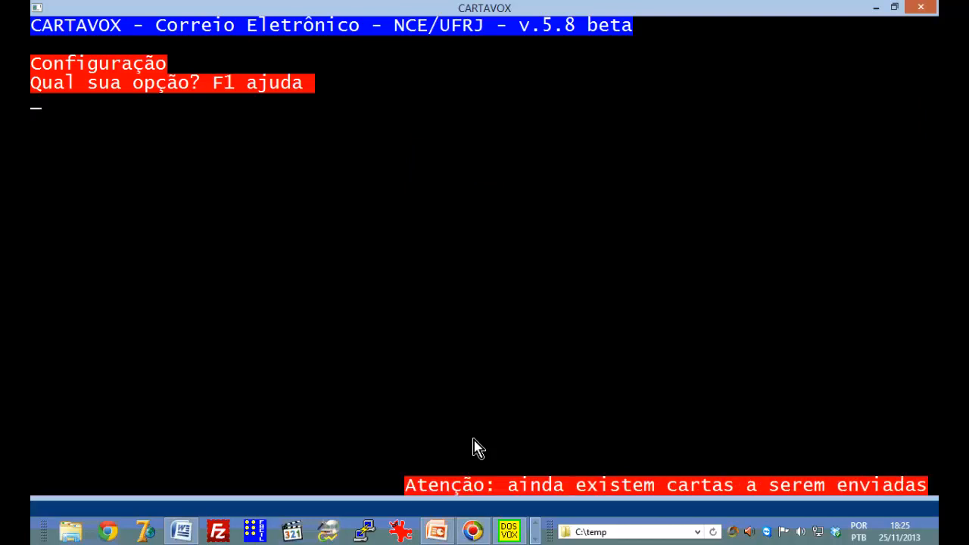
pyautogui.press('n')
pyautogui.press('c')
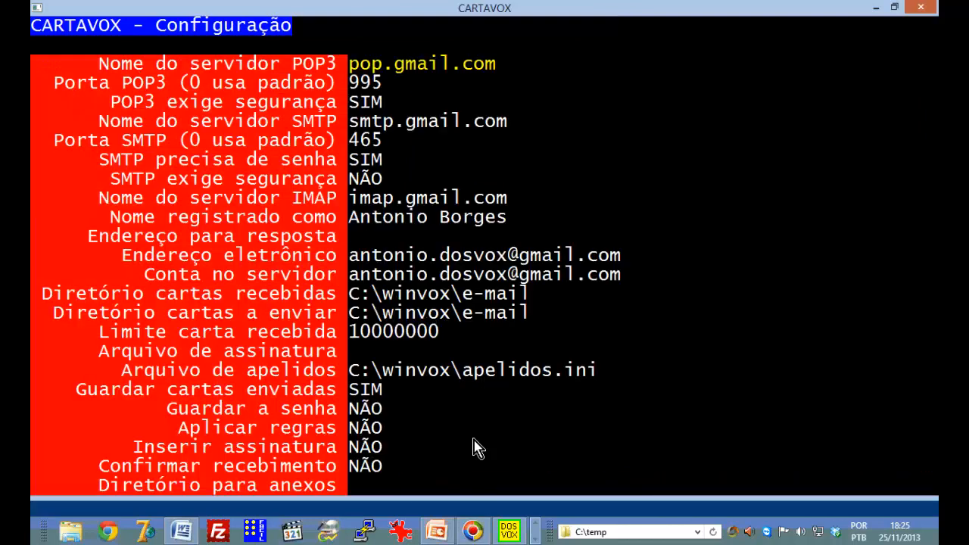
pyautogui.press('Escape')
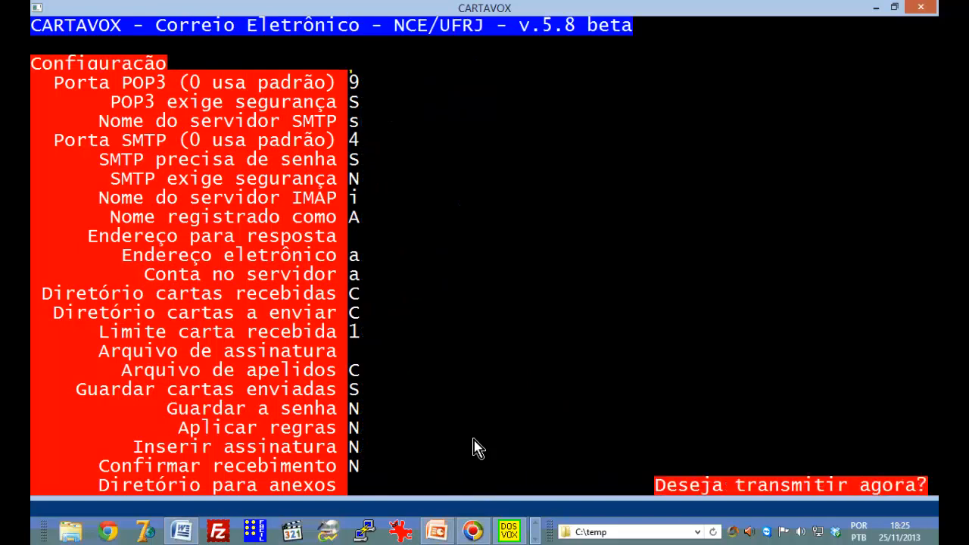
pyautogui.press('c')
pyautogui.press('Escape')
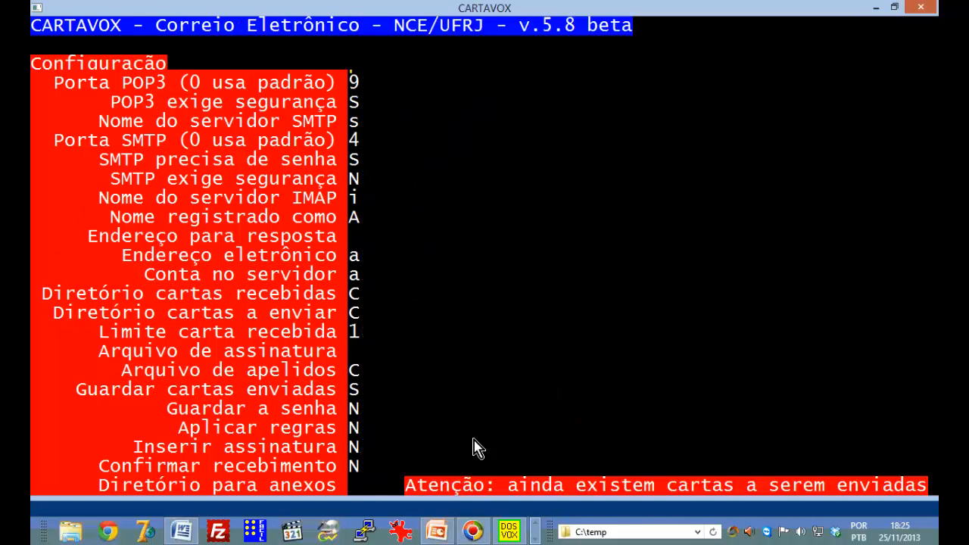
pyautogui.press('c')
pyautogui.press('Escape')
pyautogui.press('c')
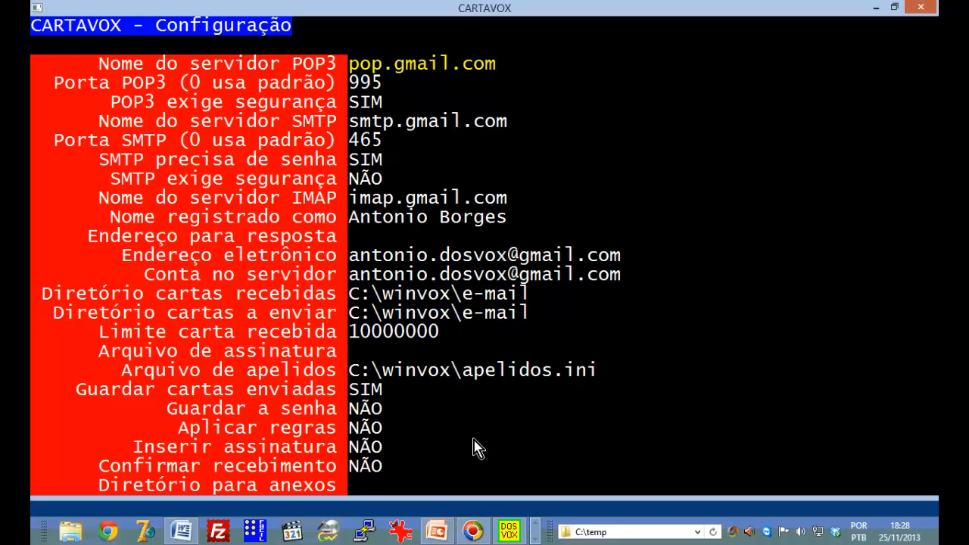
pyautogui.press('Return')
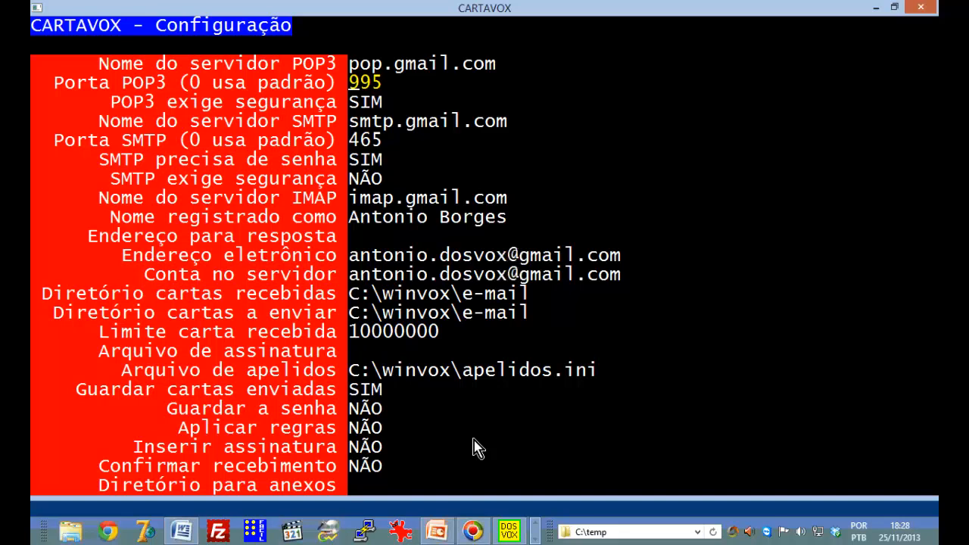
pyautogui.press('Down')
pyautogui.press('Down')
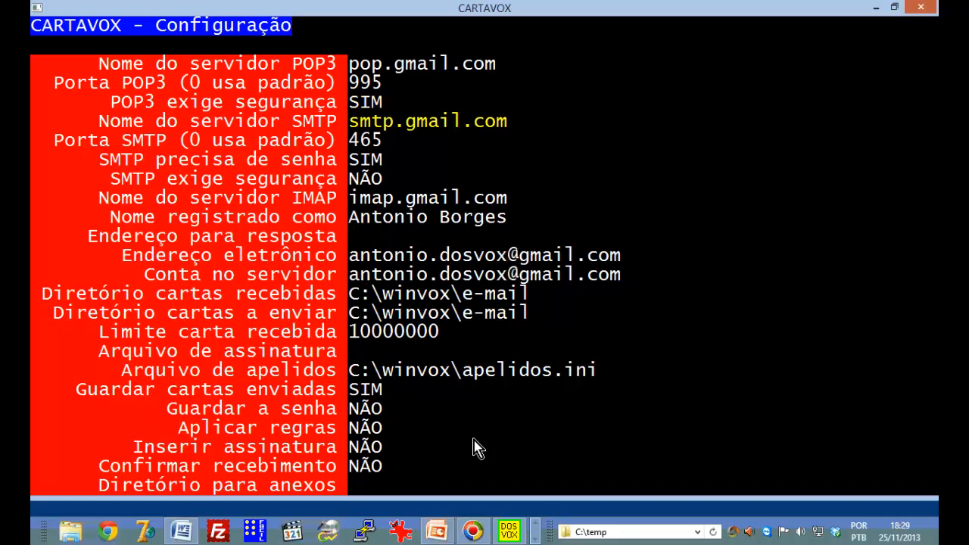
pyautogui.press('Up')
pyautogui.press('Down')
pyautogui.press('Down')
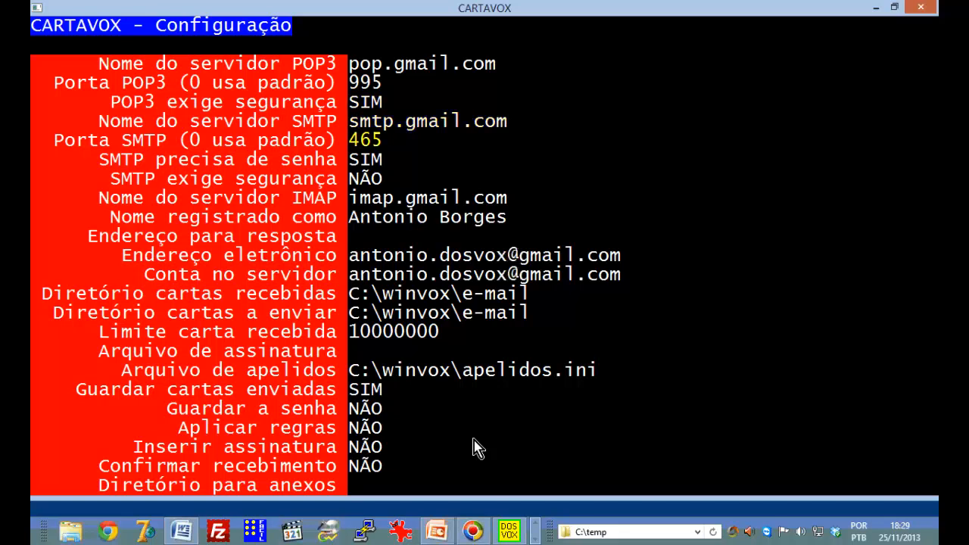
pyautogui.press('Up')
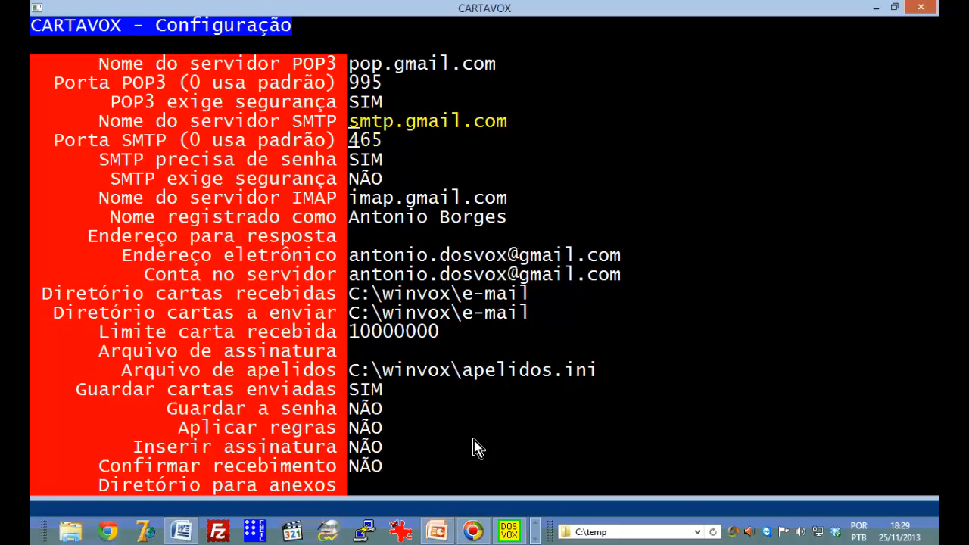
pyautogui.press('Down')
pyautogui.press('Up')
pyautogui.press('Down')
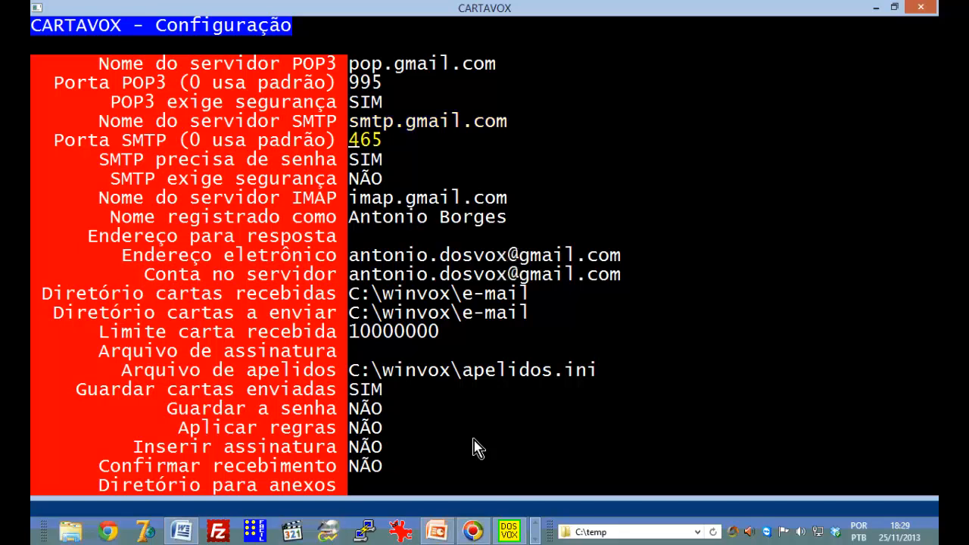
pyautogui.press('Up')
pyautogui.press('Down')
pyautogui.press('Up')
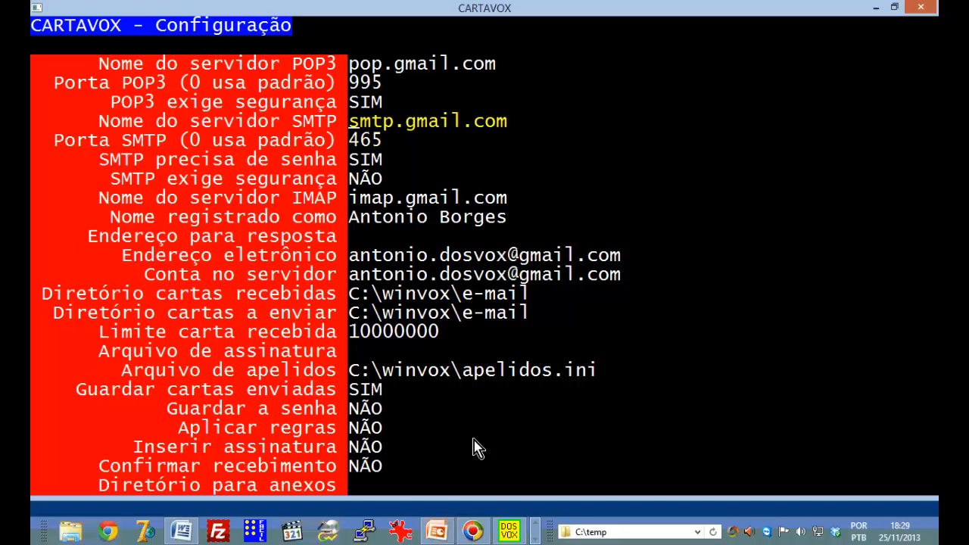
pyautogui.press('Down')
pyautogui.press('Up')
pyautogui.press('Down')
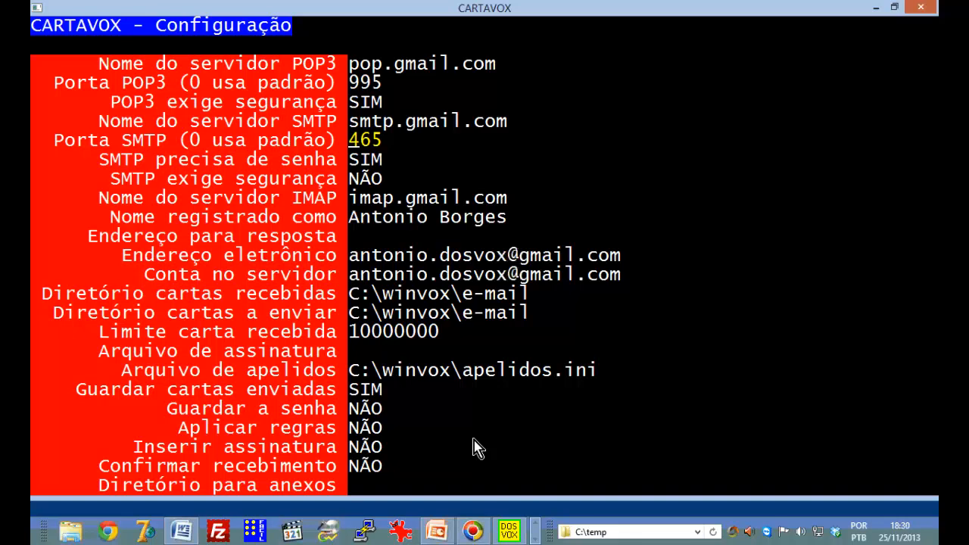
pyautogui.press('Down')
pyautogui.press('Up')
pyautogui.press('Down')
pyautogui.press('Up')
pyautogui.press('Down')
pyautogui.press('Down')
pyautogui.press('Up')
pyautogui.press('Up')
pyautogui.press('Down')
pyautogui.press('Down')
pyautogui.press('Up')
pyautogui.press('Up')
pyautogui.press('Down')
pyautogui.press('Down')
pyautogui.press('Up')
pyautogui.press('Up')
pyautogui.press('Down')
pyautogui.press('Down')
pyautogui.press('Up')
pyautogui.press('Up')
pyautogui.press('Down')
pyautogui.press('Down')
pyautogui.press('Up')
pyautogui.press('Up')
pyautogui.press('Down')
pyautogui.press('Down')
pyautogui.press('Up')
pyautogui.press('Up')
pyautogui.press('Down')
pyautogui.press('Down')
pyautogui.press('Up')
pyautogui.press('Up')
pyautogui.press('Down')
pyautogui.press('Down')
pyautogui.press('Up')
pyautogui.press('Up')
pyautogui.press('Down')
pyautogui.press('Down')
pyautogui.press('Up')
pyautogui.press('Up')
pyautogui.press('Down')
pyautogui.press('Down')
pyautogui.press('Up')
pyautogui.press('Up')
pyautogui.press('Down')
pyautogui.press('Down')
pyautogui.press('Up')
pyautogui.press('Up')
pyautogui.press('Down')
pyautogui.press('Down')
pyautogui.press('Up')
pyautogui.press('Up')
pyautogui.press('Down')
pyautogui.press('Down')
pyautogui.press('Down')
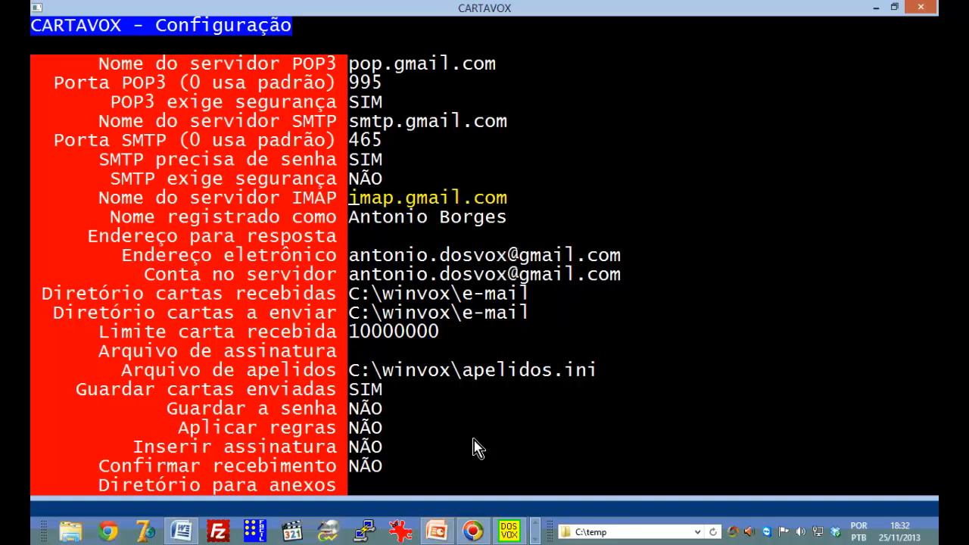
pyautogui.press('Return')
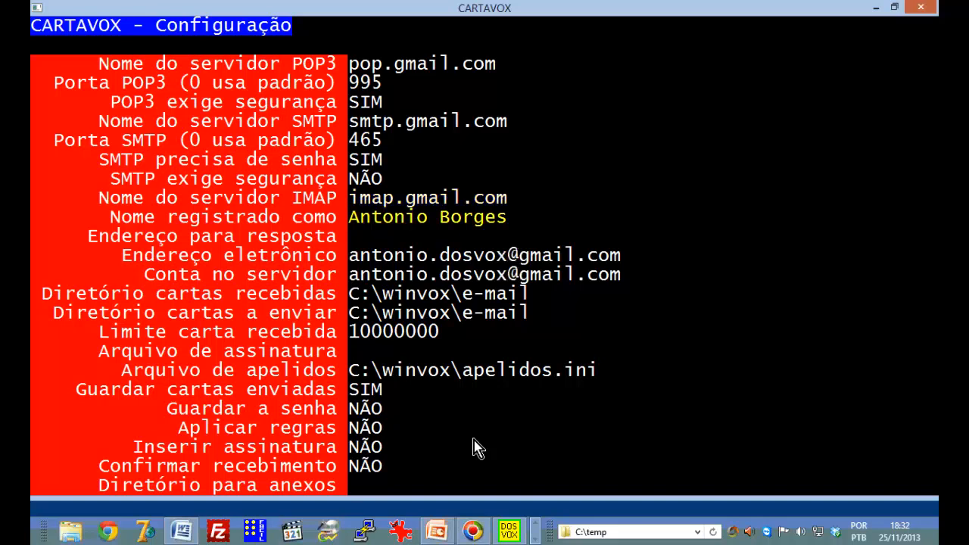
pyautogui.press('Up')
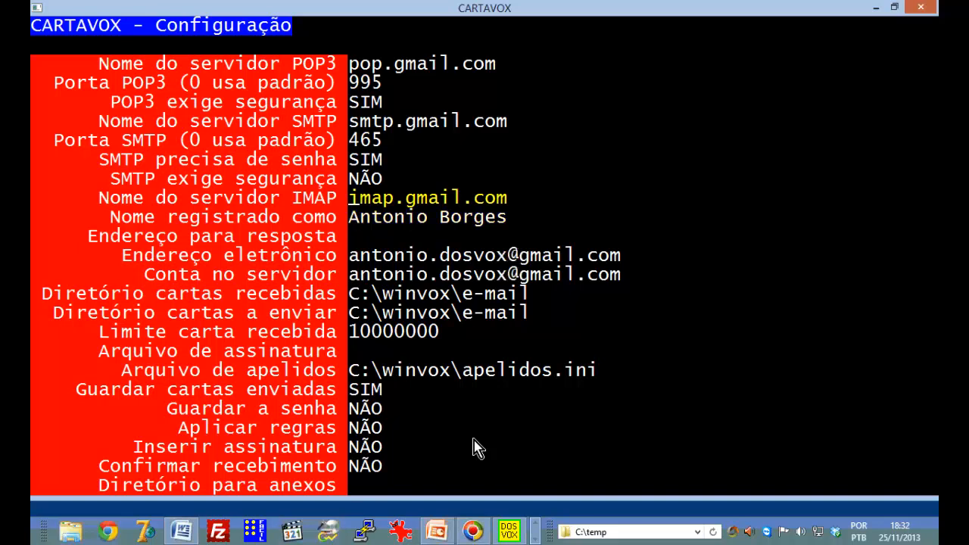
pyautogui.press('Up')
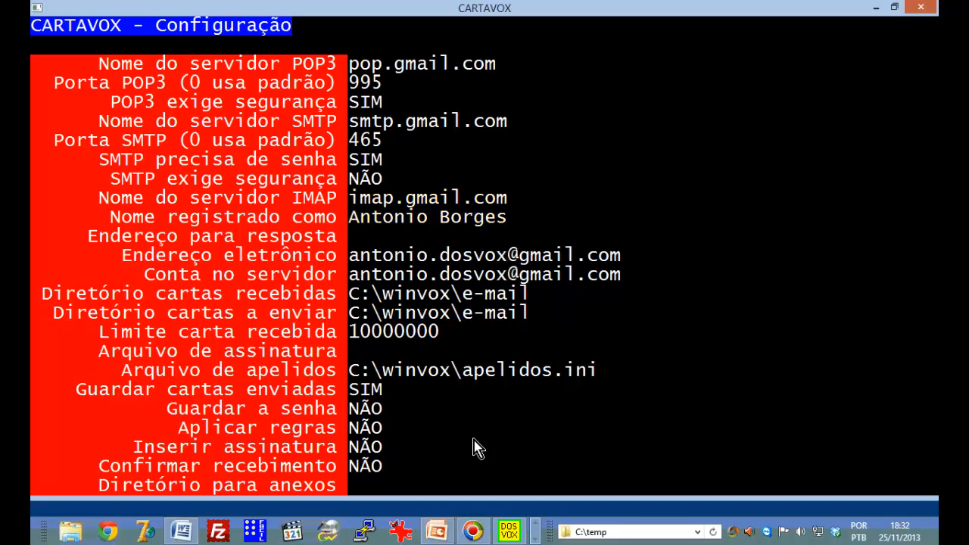
pyautogui.press('Up')
pyautogui.press('Up')
pyautogui.press('Down')
pyautogui.press('Down')
pyautogui.press('Up')
pyautogui.press('Up')
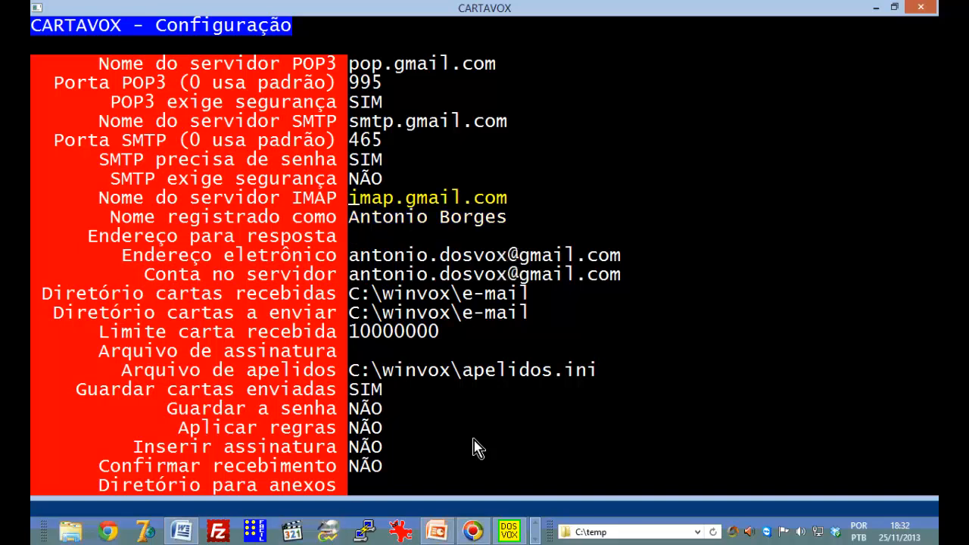
pyautogui.press('Down')
pyautogui.press('Down')
pyautogui.press('Up')
pyautogui.press('Up')
pyautogui.press('Down')
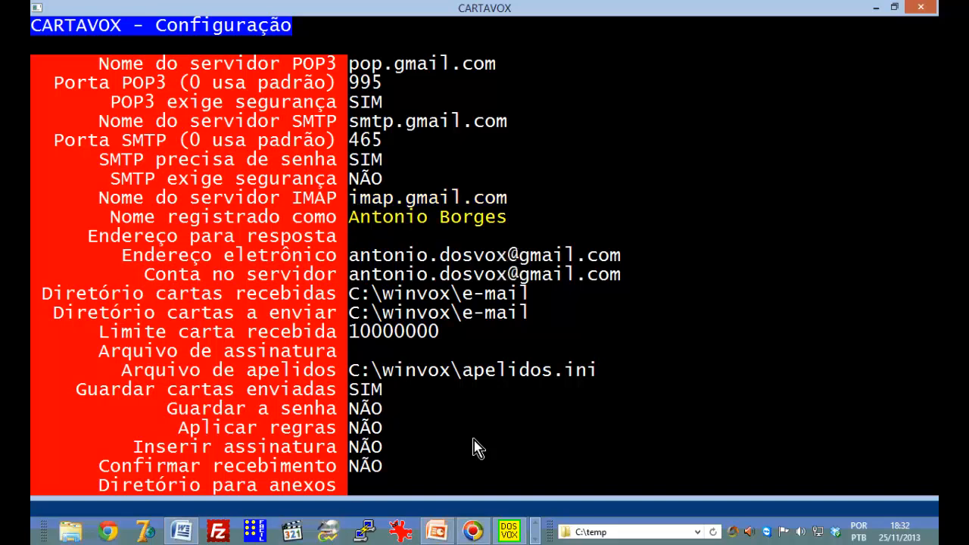
pyautogui.press('Up')
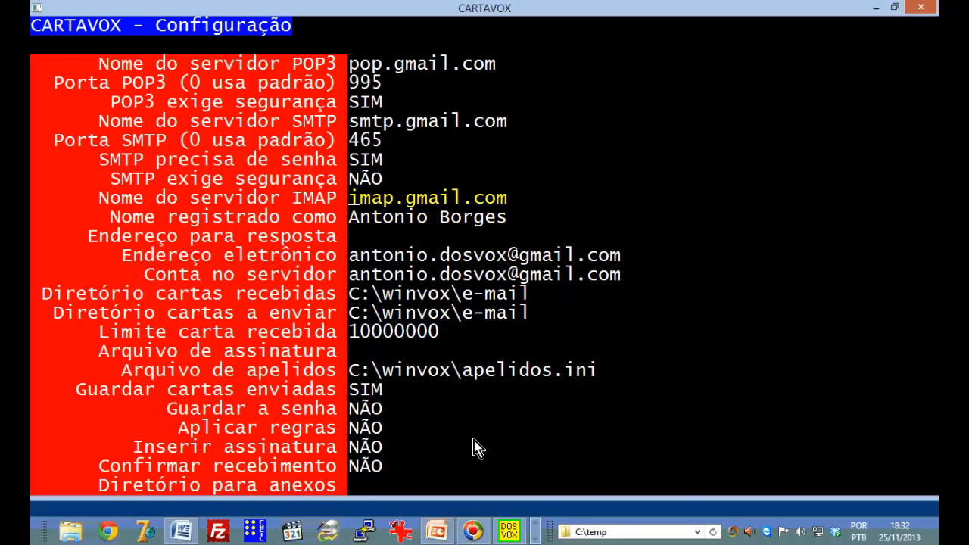
pyautogui.press('Down')
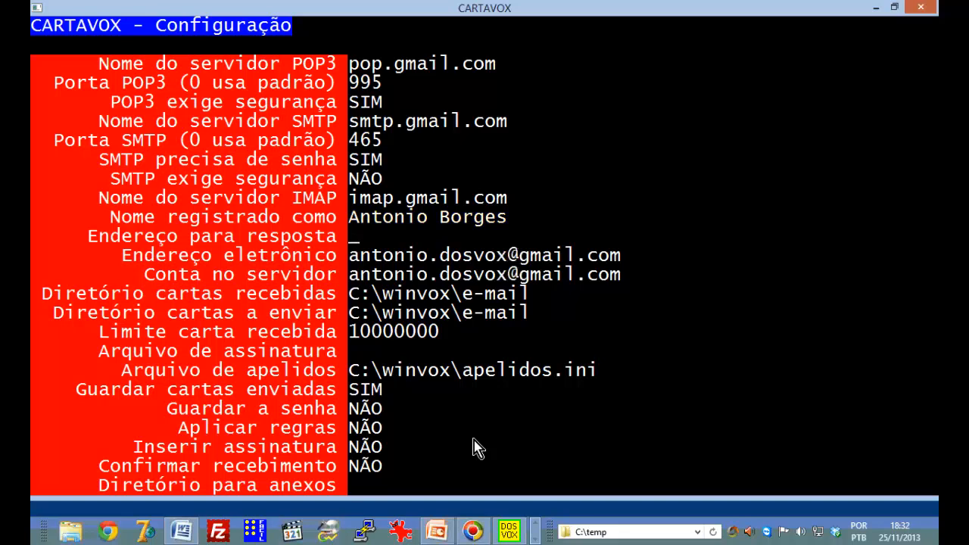
pyautogui.press('Down')
pyautogui.press('Down')
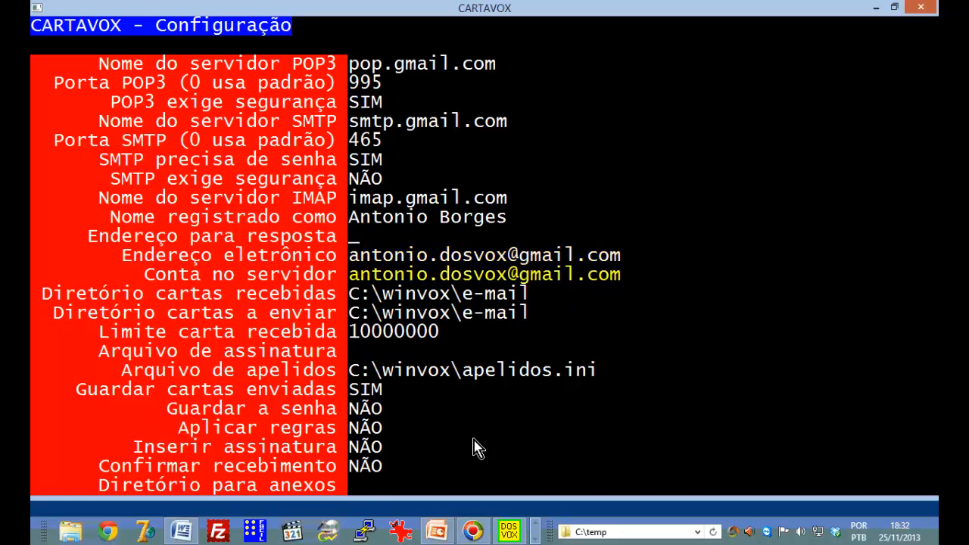
pyautogui.press('Up')
pyautogui.press('Down')
pyautogui.press('Up')
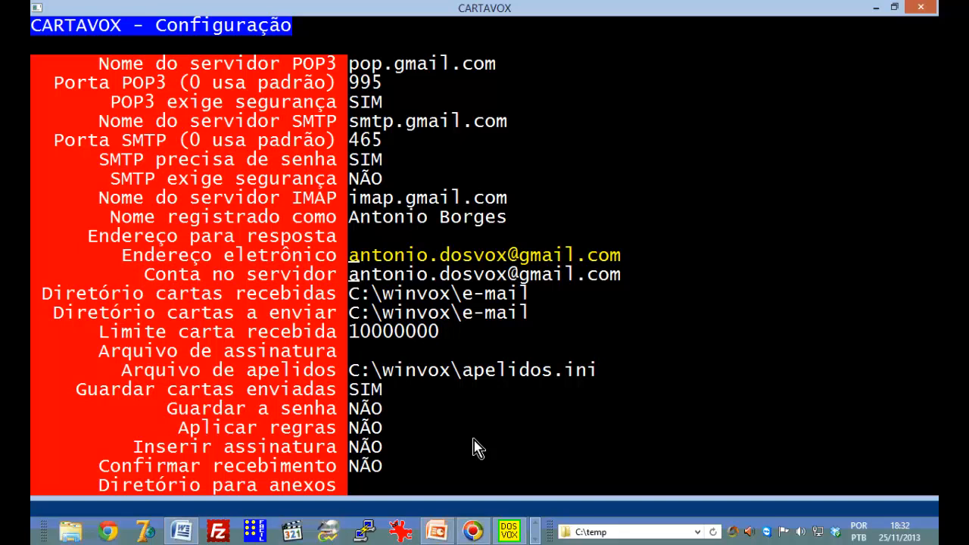
pyautogui.press('Down')
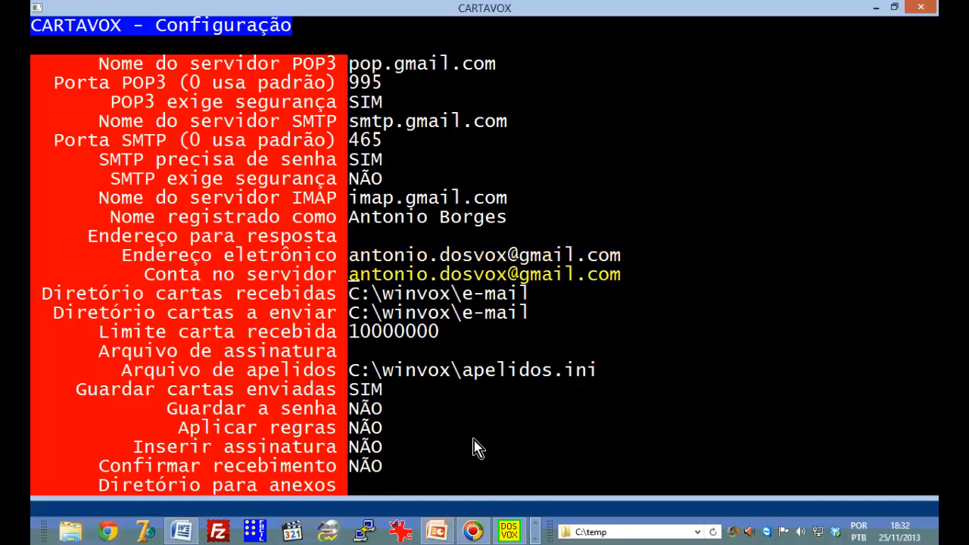
pyautogui.press('Up')
pyautogui.press('Down')
pyautogui.press('Up')
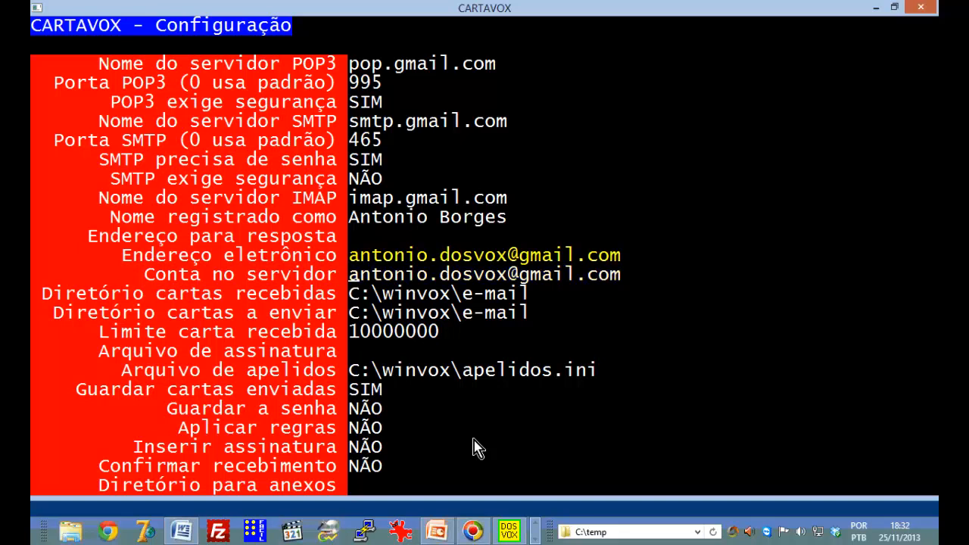
pyautogui.press('Down')
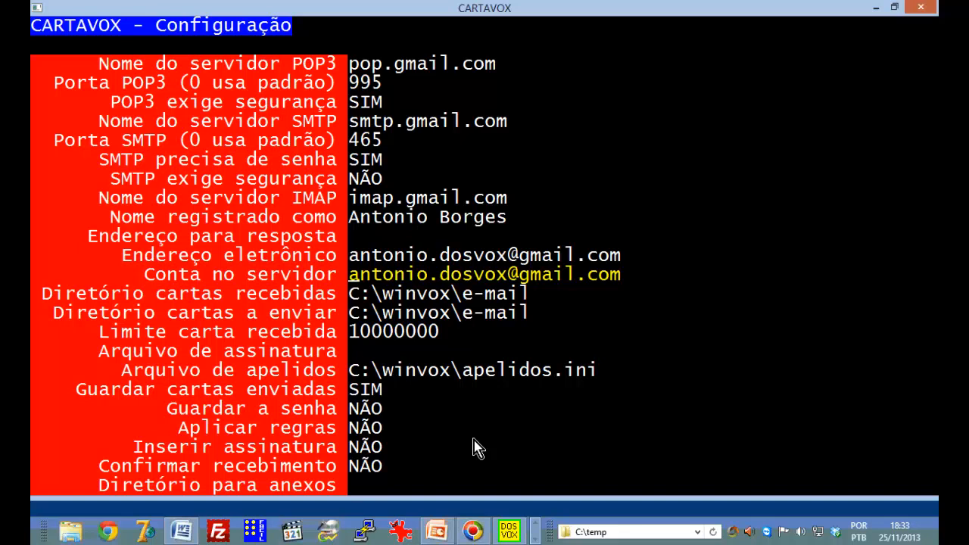
pyautogui.press('Return')
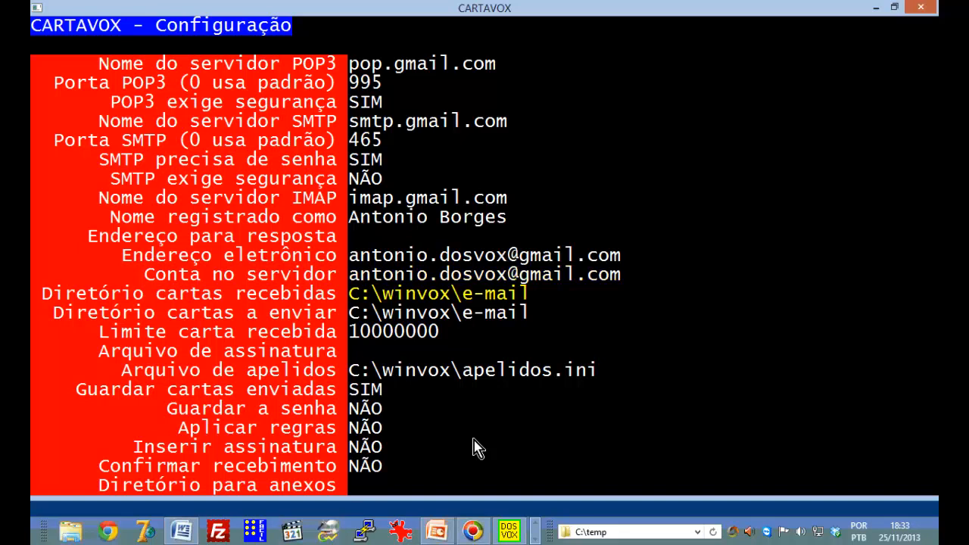
pyautogui.press('Up')
pyautogui.press('Down')
pyautogui.press('Up')
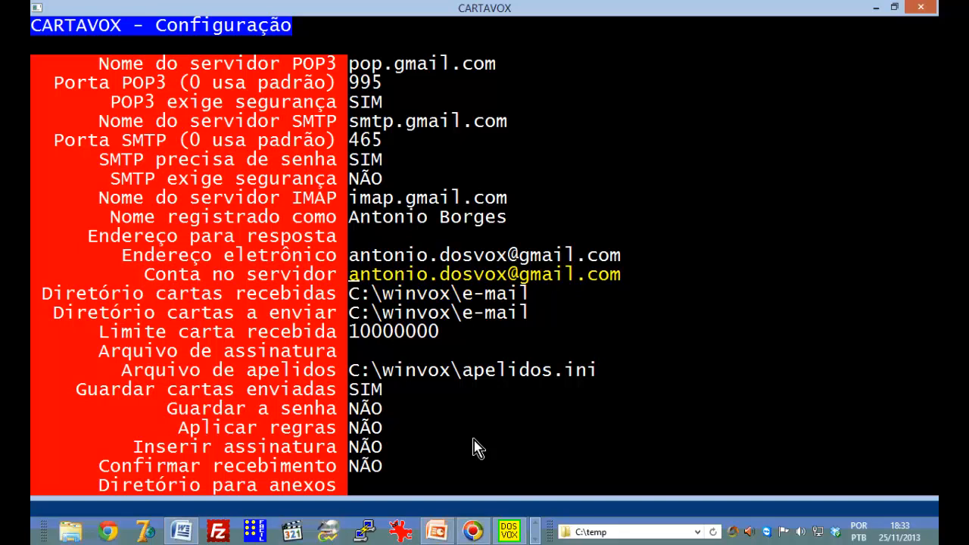
pyautogui.press('Down')
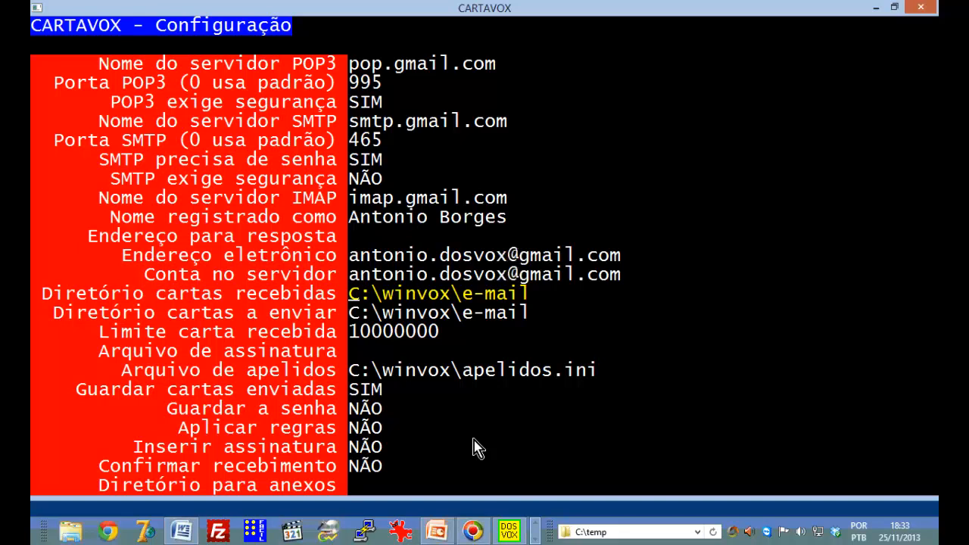
pyautogui.press('Down')
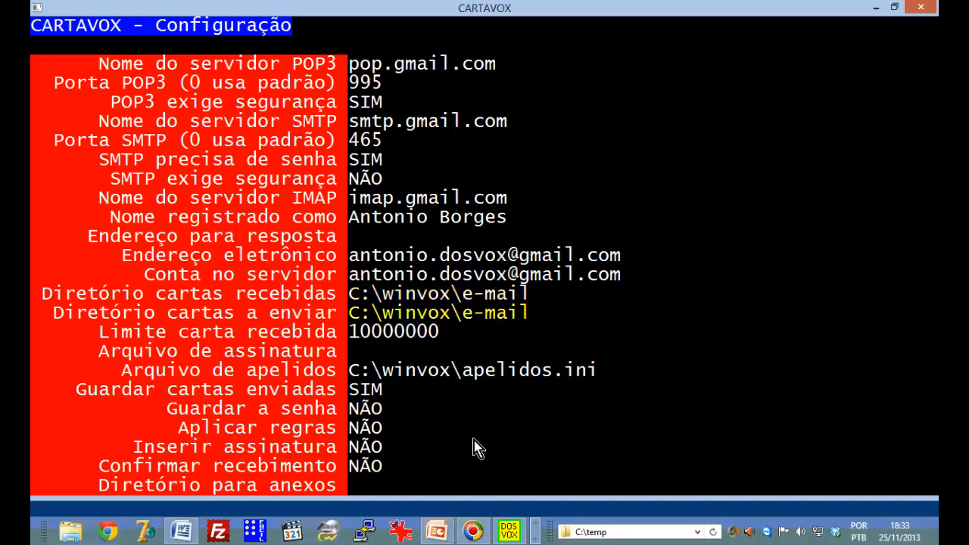
pyautogui.press('Up')
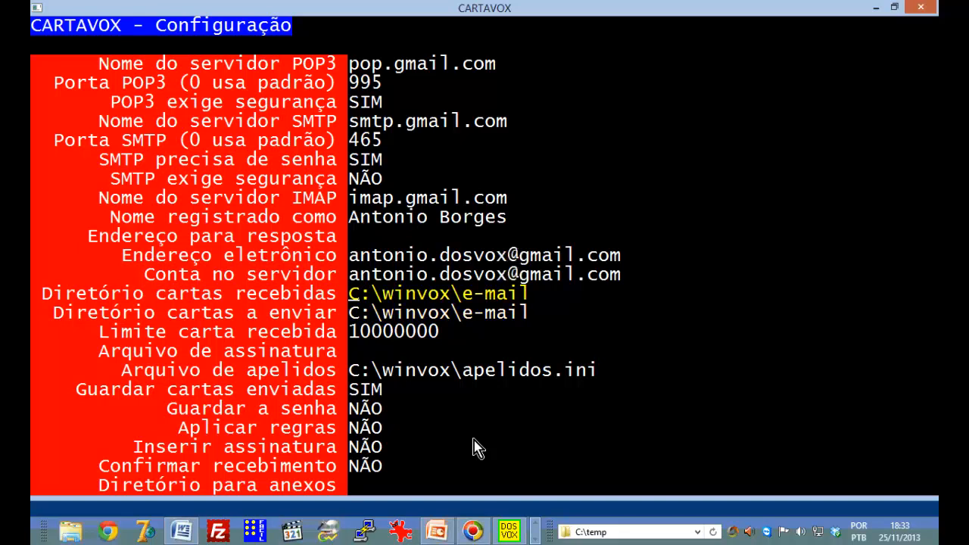
pyautogui.press('Down')
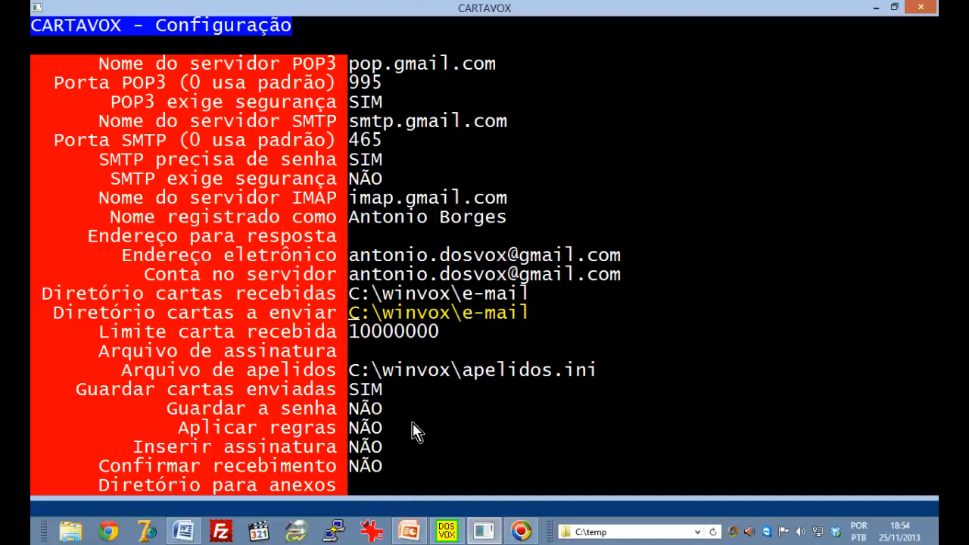
# Review the size limit, signature, nicknames, keep-sent, save-password and insert-signature settings
pyautogui.press('Down')
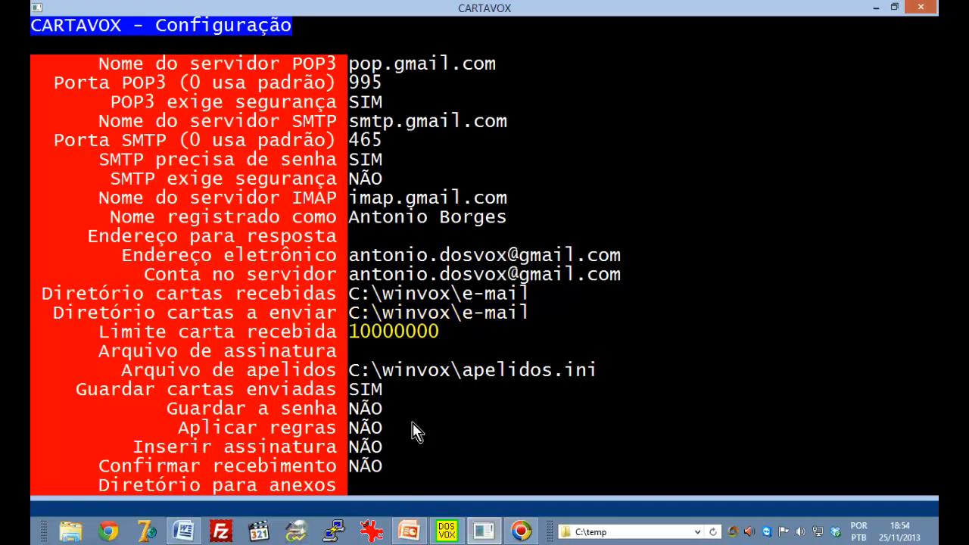
pyautogui.press('Down')
pyautogui.press('Down')
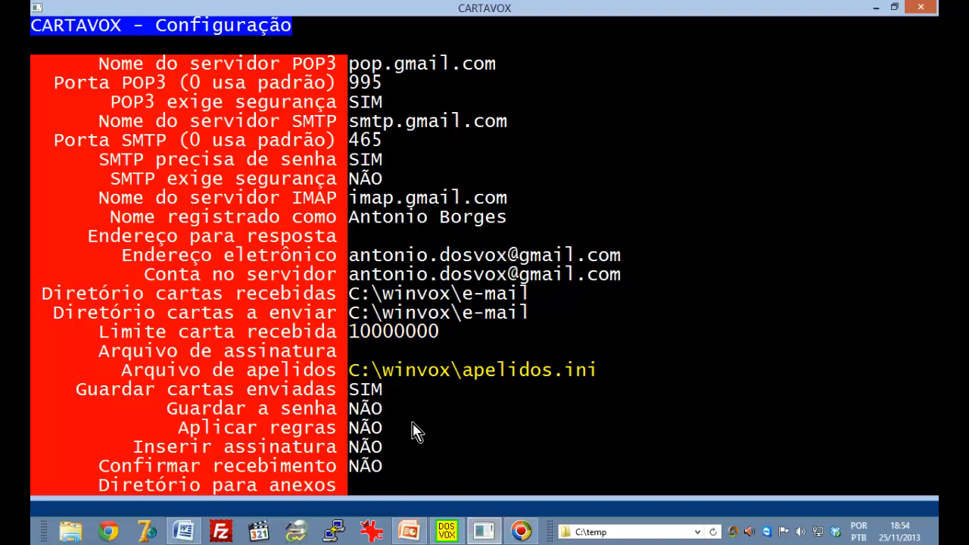
pyautogui.press('Down')
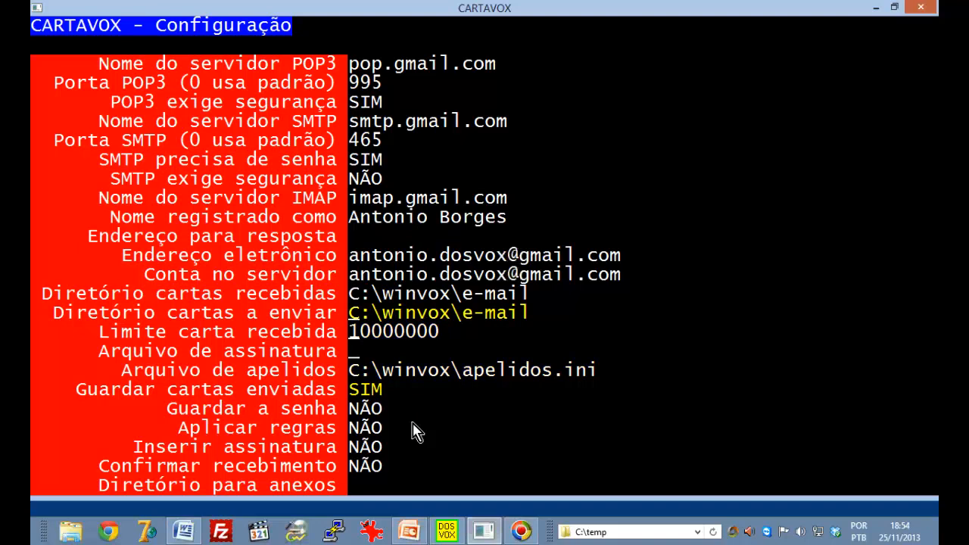
pyautogui.press('Down')
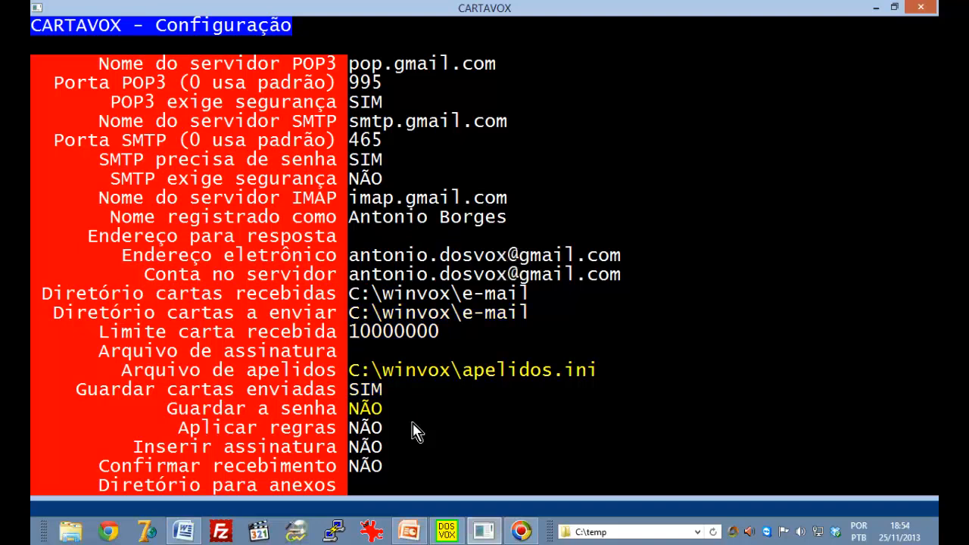
pyautogui.press('Down')
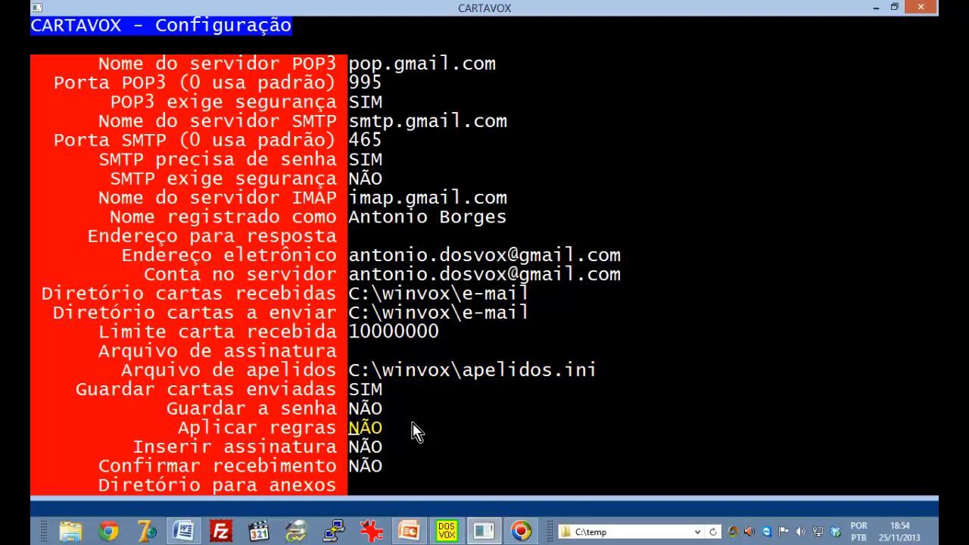
pyautogui.press('Down')
# Compare the apply-rules and read-receipt options, then exit configuration to the main prompt
pyautogui.press('Down')
pyautogui.press('Up')
pyautogui.press('Up')
pyautogui.press('Down')
pyautogui.press('Down')
pyautogui.press('Up')
pyautogui.press('Up')
pyautogui.press('Down')
pyautogui.press('Down')
pyautogui.press('Up')
pyautogui.press('Up')
pyautogui.press('Down')
pyautogui.press('Down')
pyautogui.press('Up')
pyautogui.press('Up')
pyautogui.press('Down')
pyautogui.press('Down')
pyautogui.press('Escape')
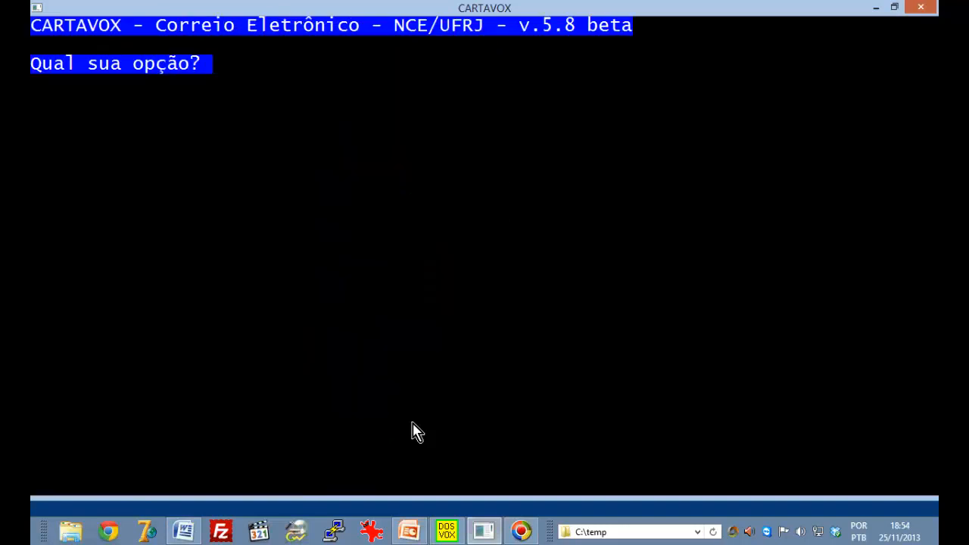
# Reopen the configuration table and check down to Confirmar recebimento, still NÃO
pyautogui.press('c')
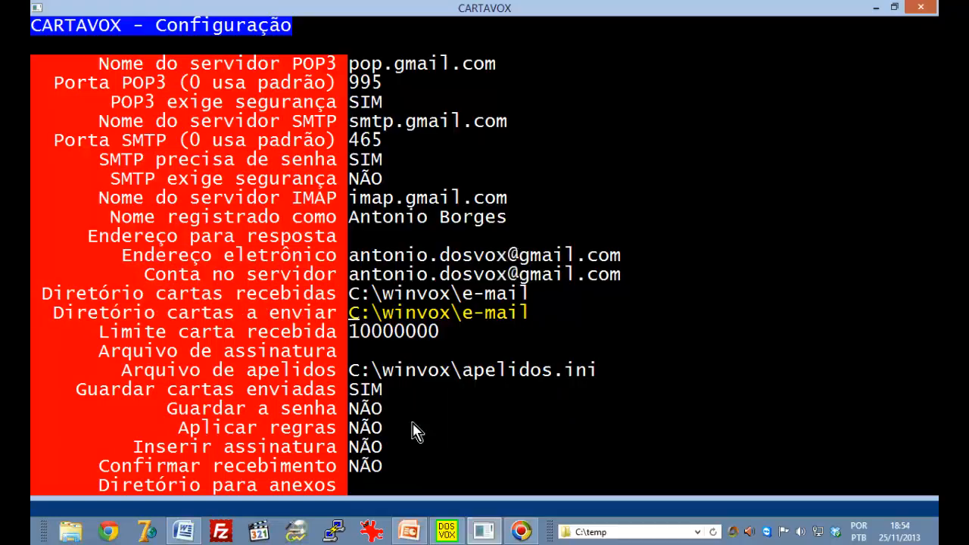
pyautogui.press('Down')
pyautogui.press('Down')
pyautogui.press('Down')
pyautogui.press('Down')
pyautogui.press('Down')
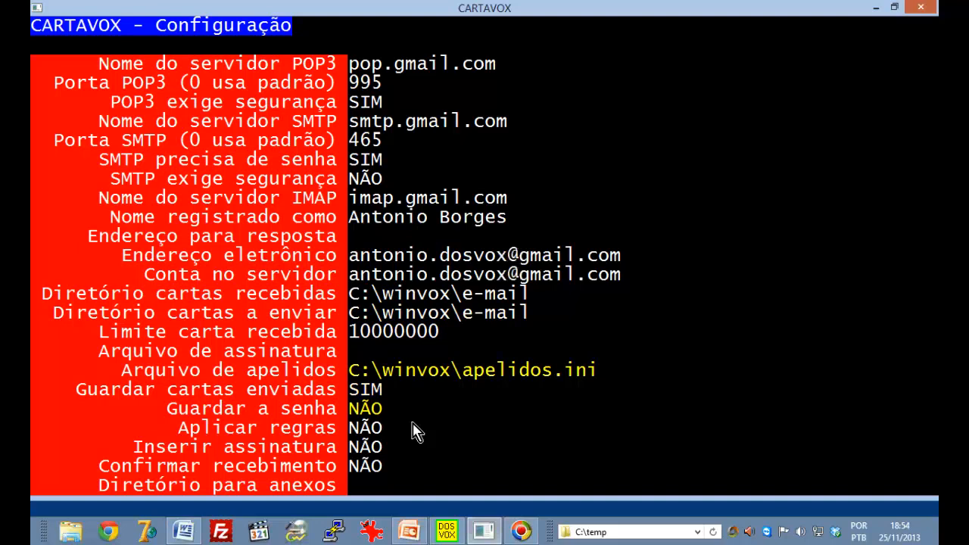
pyautogui.press('Up')
pyautogui.press('Down')
pyautogui.press('Down')
pyautogui.press('Down')
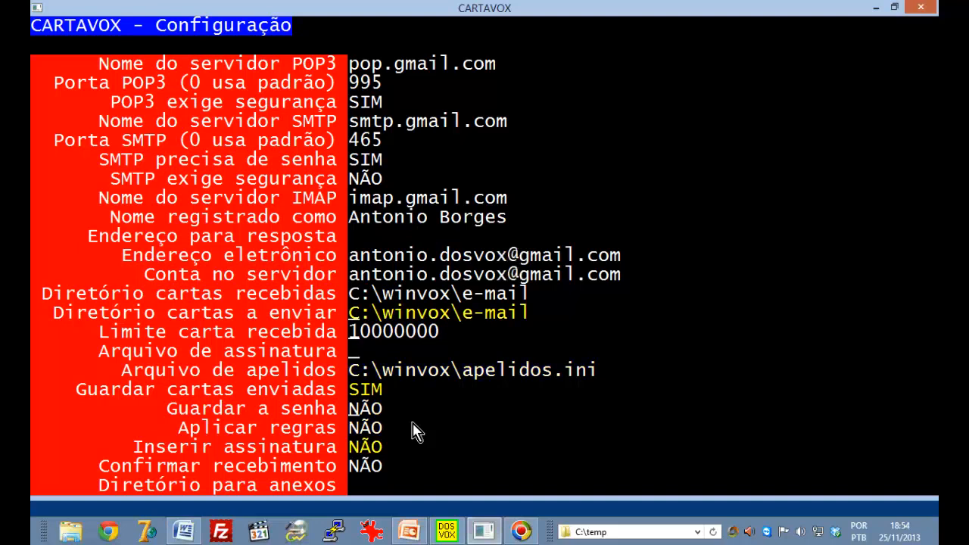
pyautogui.press('Up')
pyautogui.press('Down')
pyautogui.press('Down')
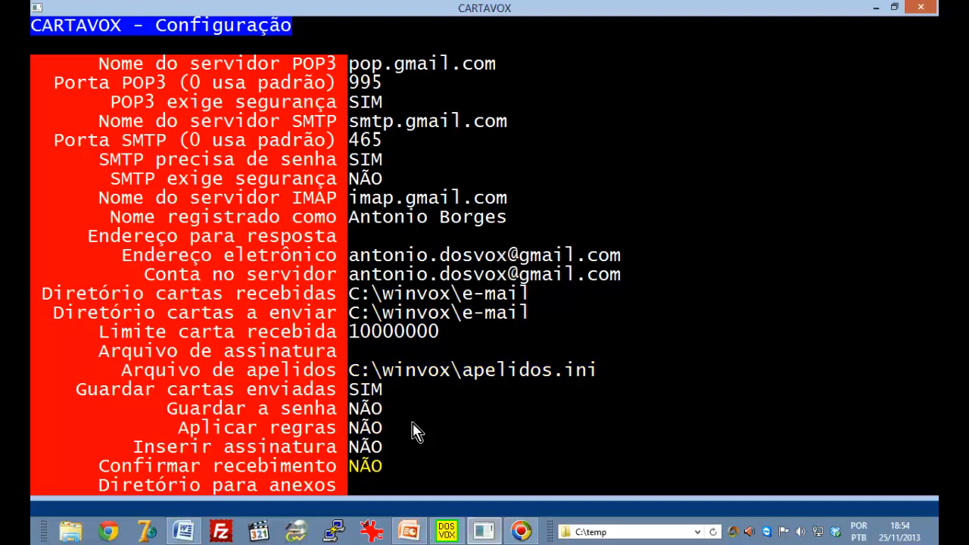